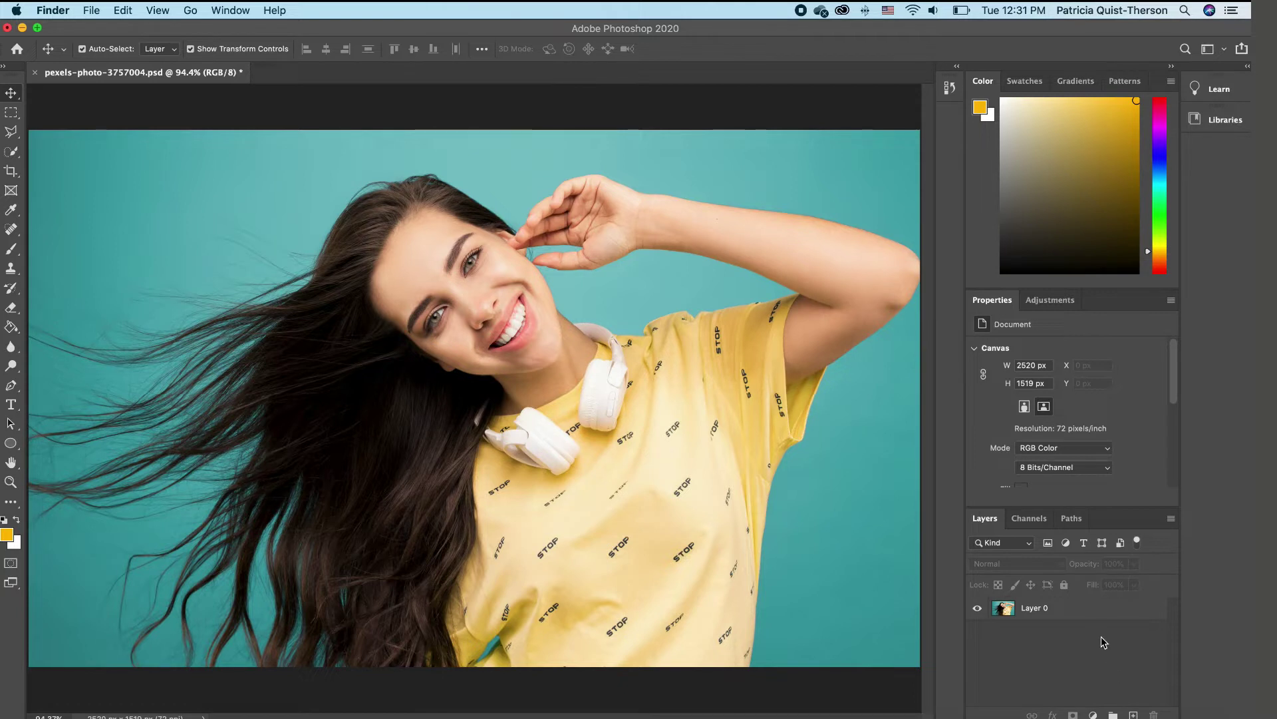
Step: Duplicate Layer 0 as Layer 0 copy and hide the original Layer 0
click(1098, 612)
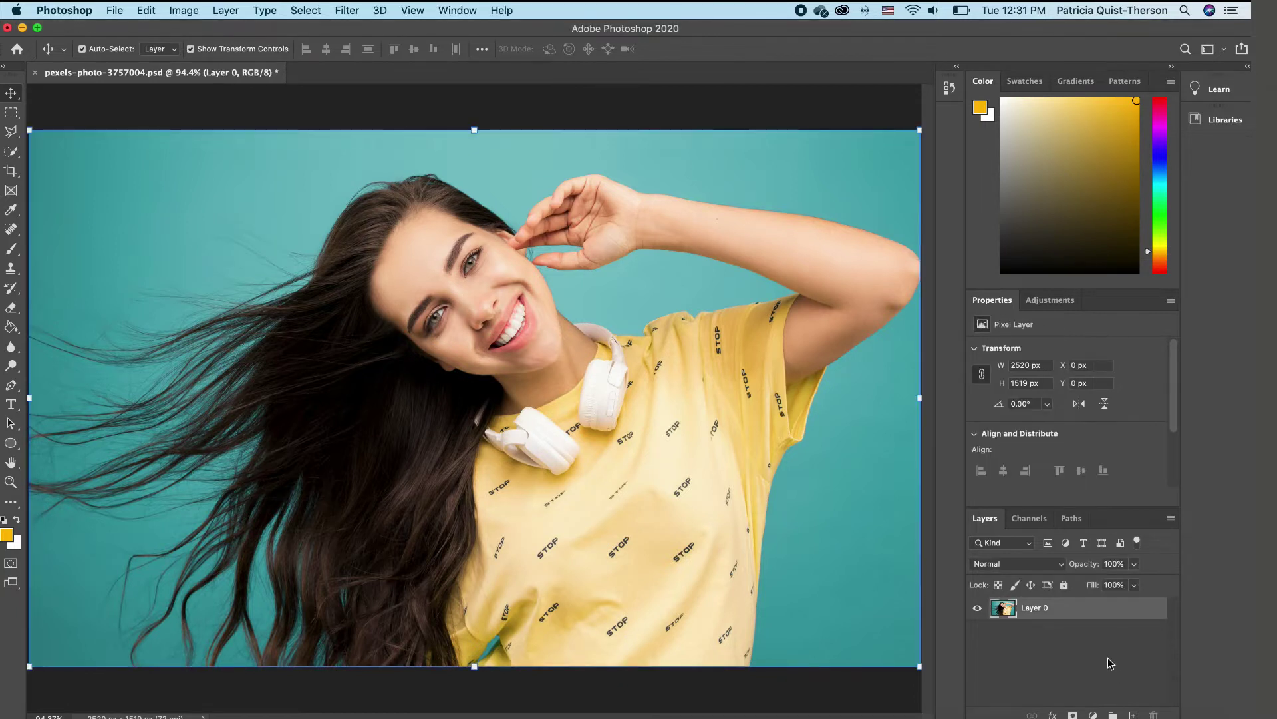
key(super+j)
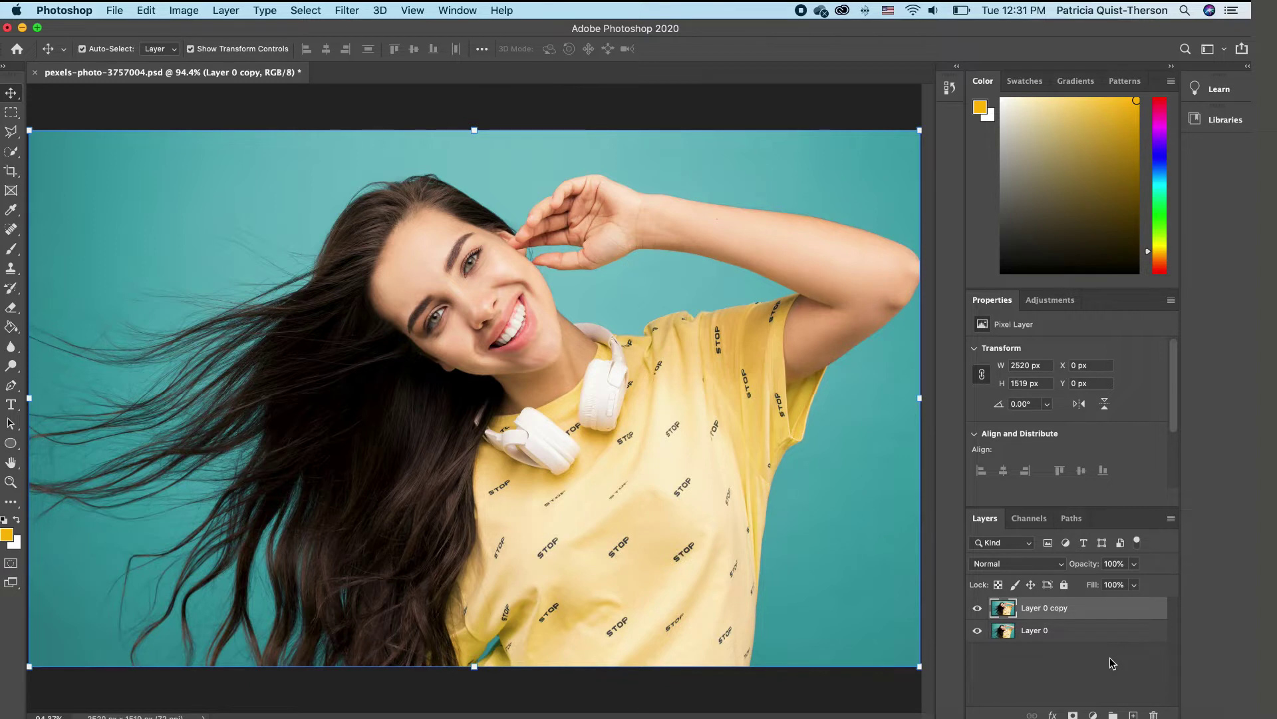
click(978, 630)
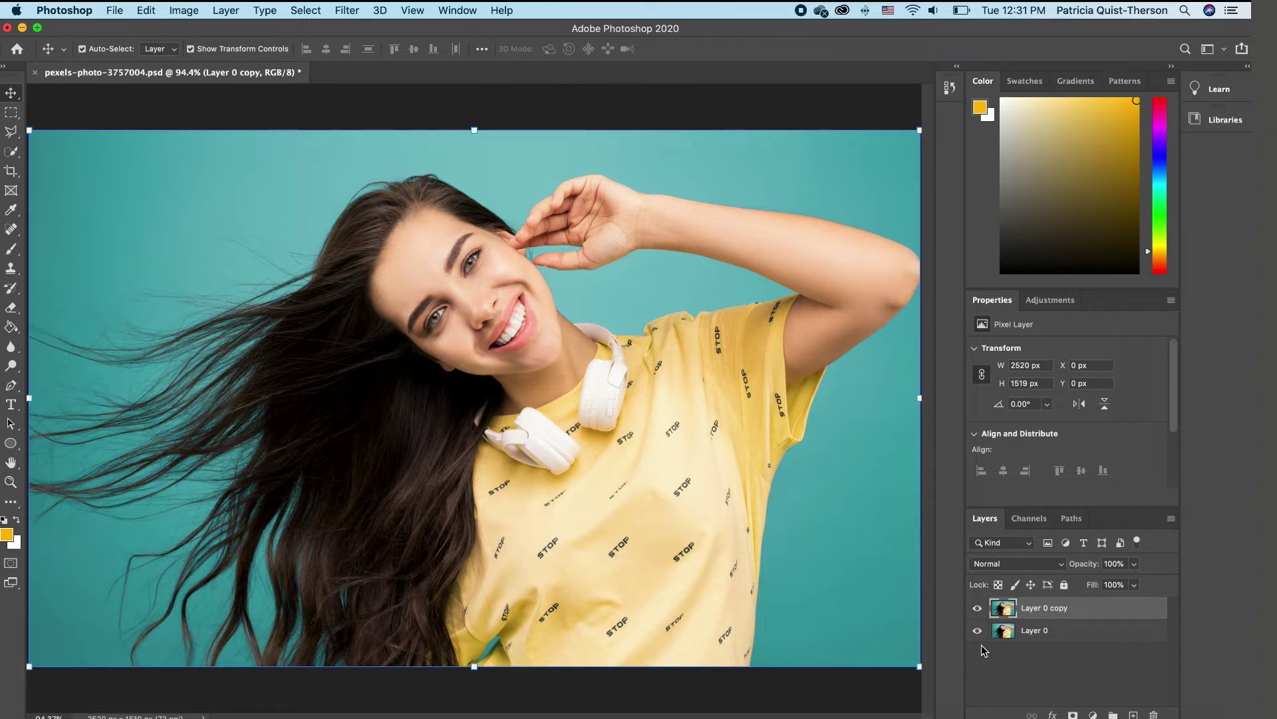
Step: Select the woman automatically using Quick Selection's Select Subject
click(10, 154)
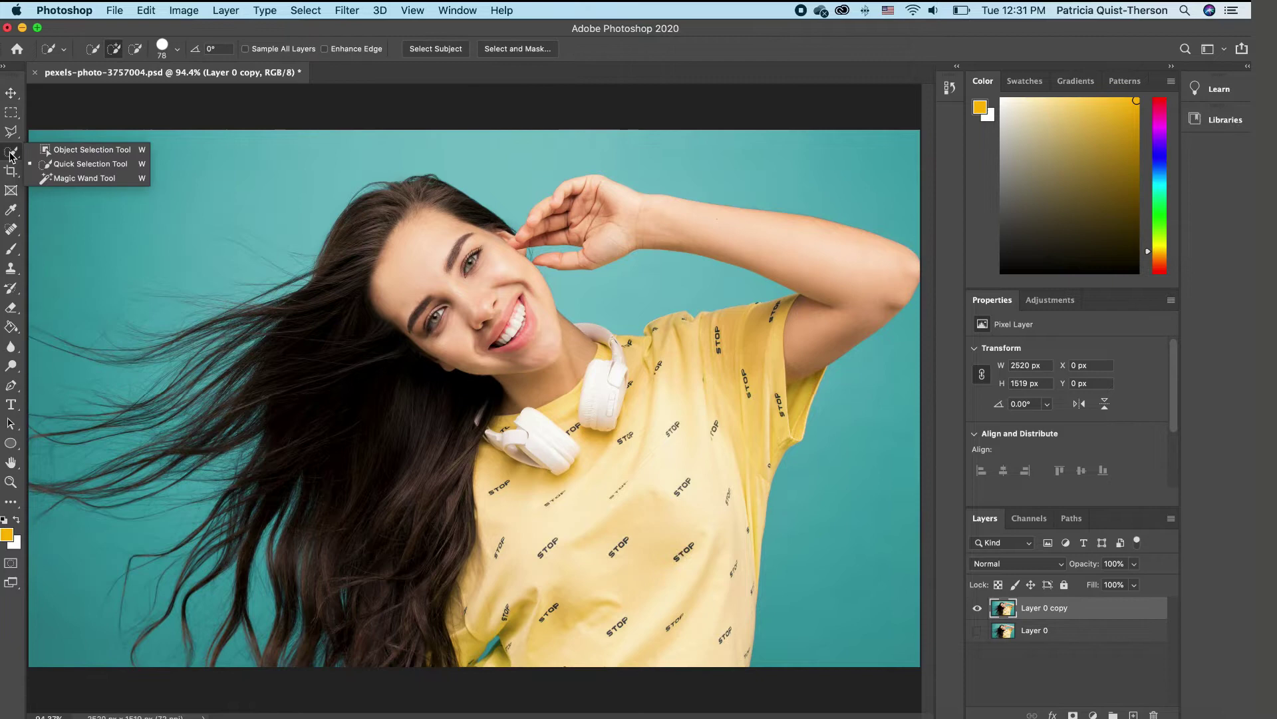
click(50, 165)
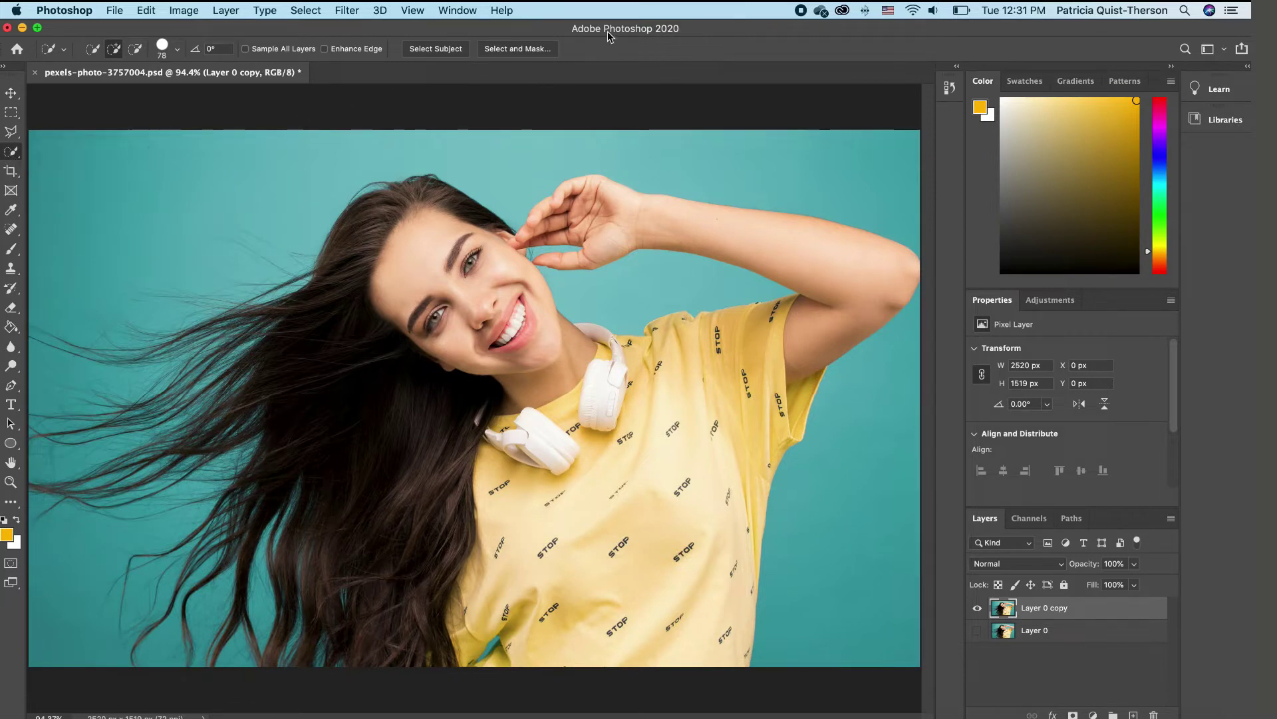
click(446, 50)
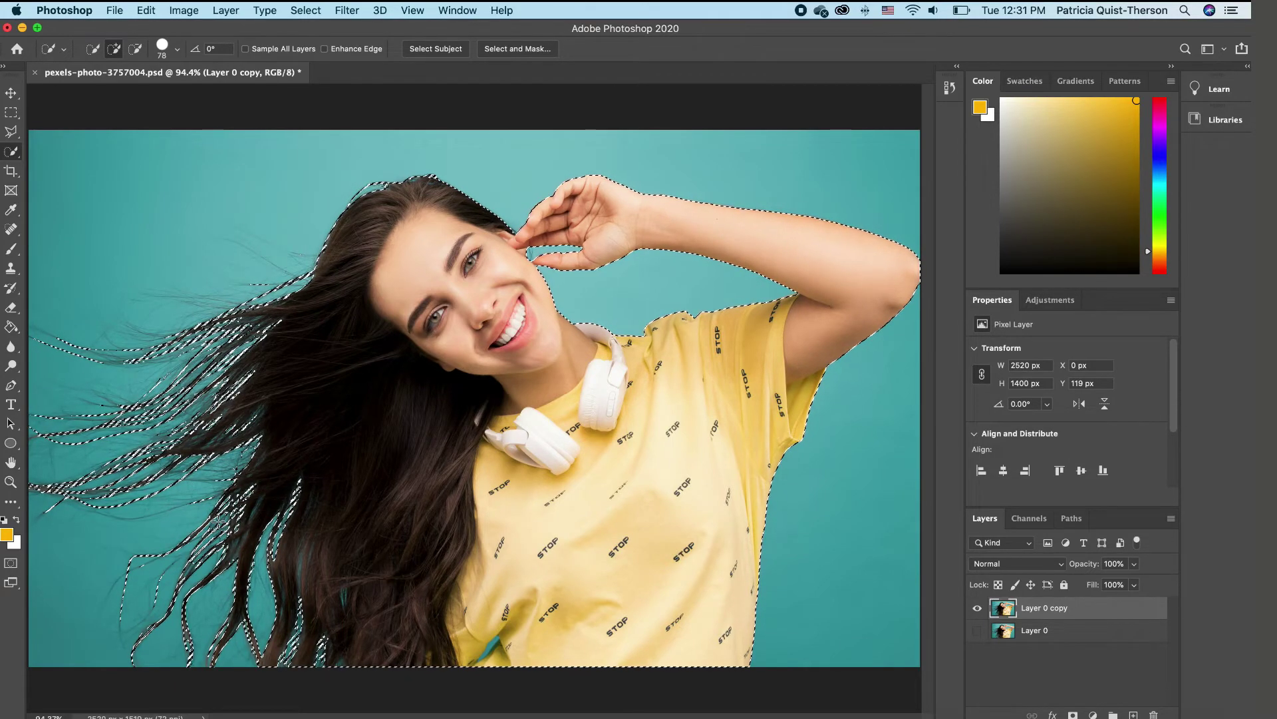
Step: In Select and Mask, keep the red Overlay view and set Edge Detection Radius to 8 px
click(537, 51)
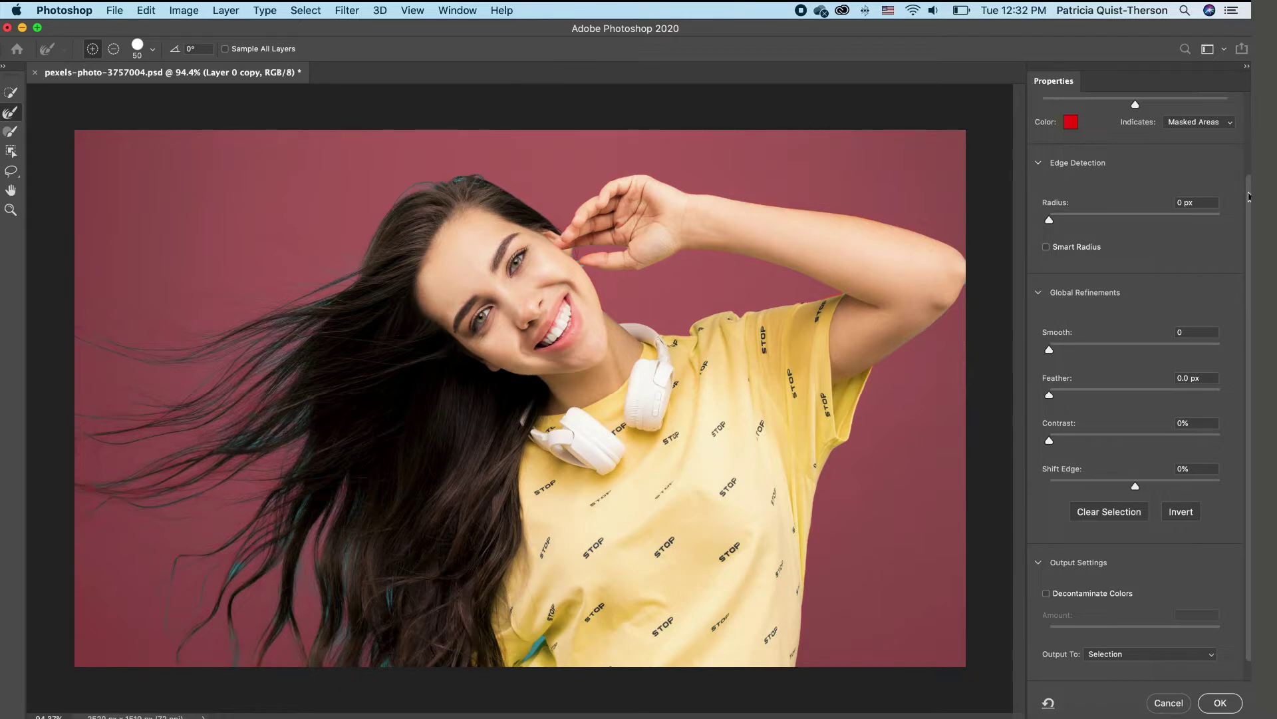
scroll(1251, 194, up, 5)
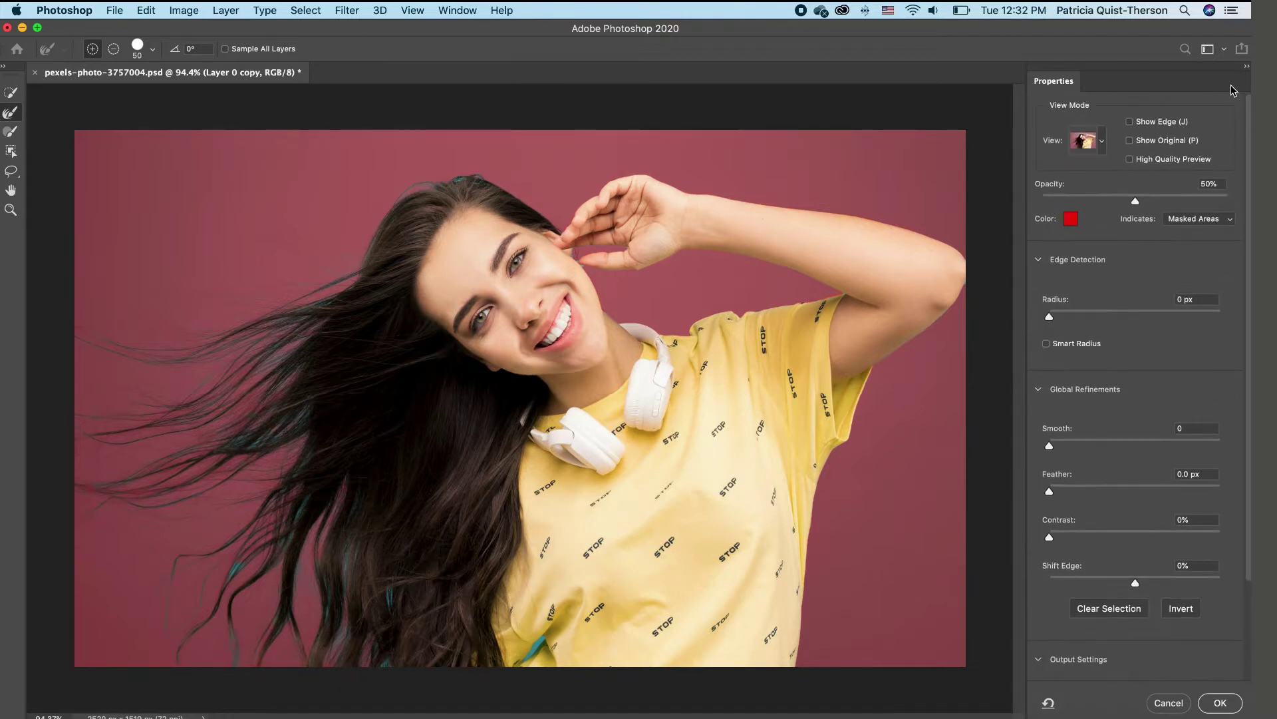
click(1098, 145)
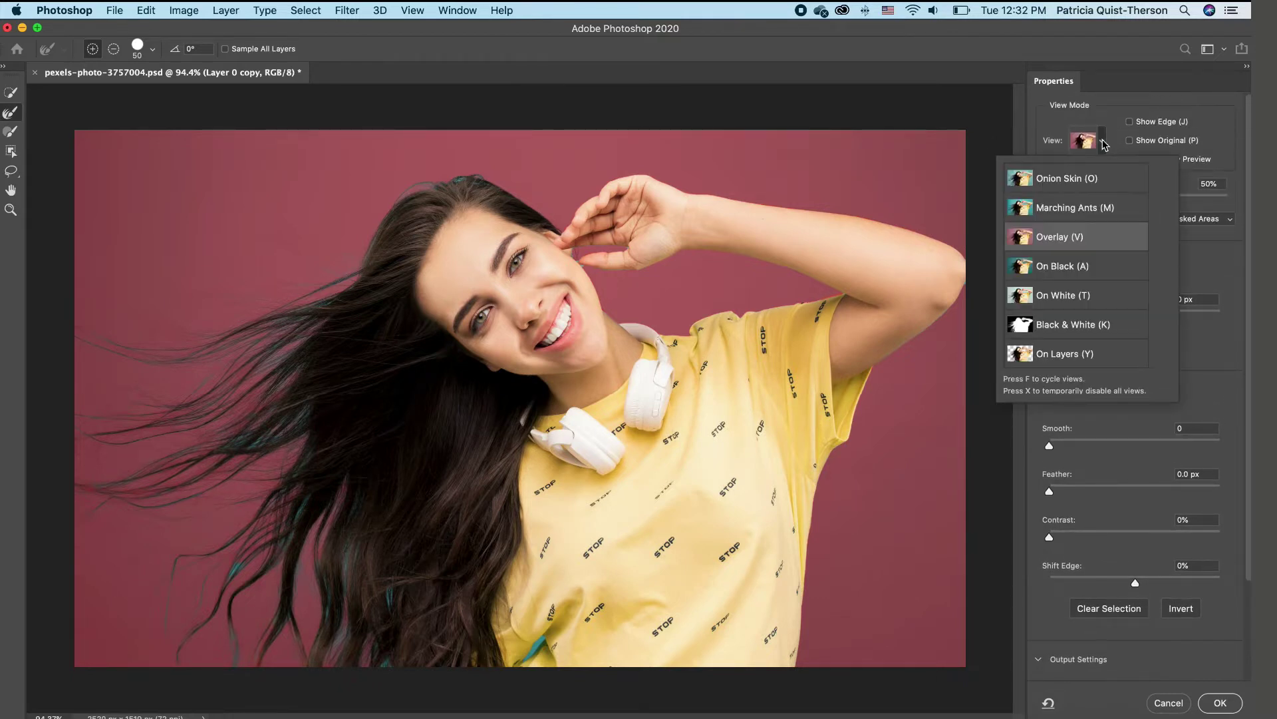
click(1111, 237)
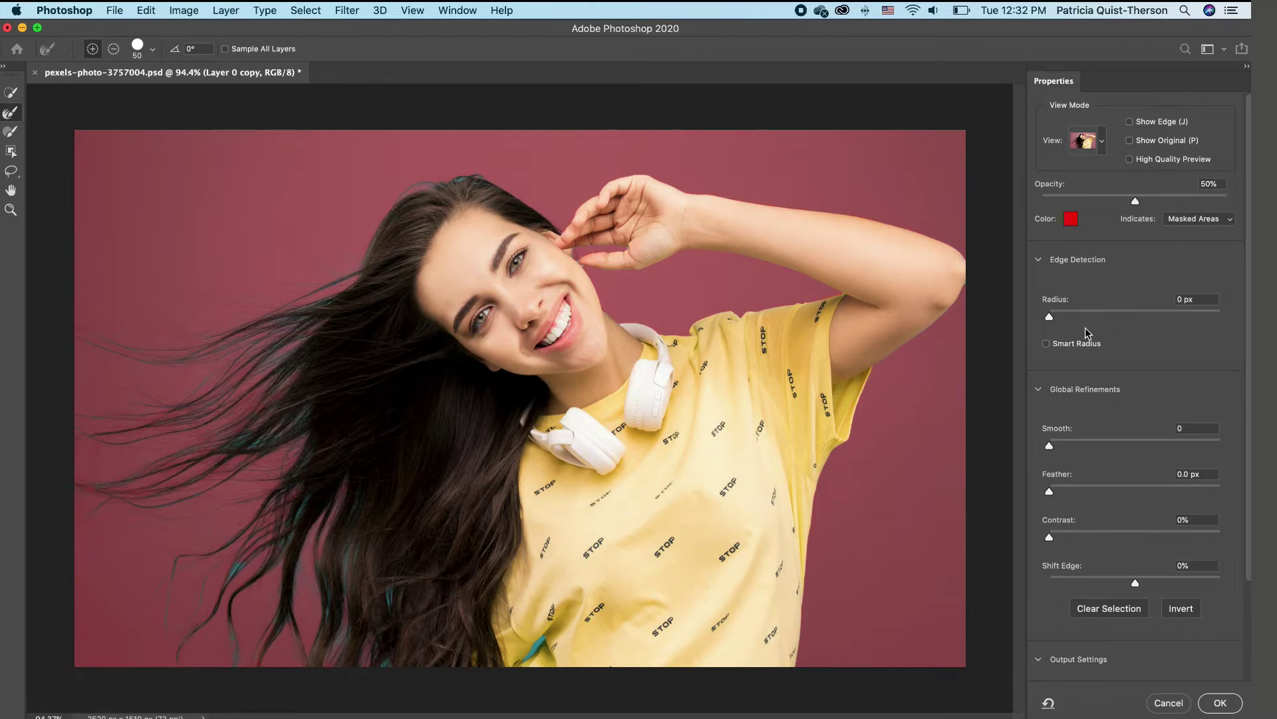
drag(1050, 316, 1108, 314)
Step: Brush the top and lower-left hair edges with the Refine Edge Brush to drop the teal fringe
key(bracketright)
key(bracketright)
key(bracketright)
key(bracketright)
key(bracketleft)
key(bracketleft)
key(bracketleft)
key(bracketleft)
mouse_move(481, 183)
mouse_down()
mouse_move(428, 194)
mouse_move(439, 189)
mouse_move(408, 185)
mouse_move(414, 244)
mouse_move(403, 254)
mouse_move(391, 225)
mouse_move(360, 271)
mouse_up()
mouse_move(280, 286)
mouse_down()
mouse_move(284, 320)
mouse_move(343, 299)
mouse_move(282, 328)
mouse_move(337, 320)
mouse_move(273, 345)
mouse_move(252, 371)
mouse_move(295, 353)
mouse_move(263, 393)
mouse_move(301, 362)
mouse_move(282, 402)
mouse_move(190, 461)
mouse_move(237, 439)
mouse_move(270, 432)
mouse_move(238, 455)
mouse_move(281, 438)
mouse_move(320, 388)
mouse_move(244, 451)
mouse_move(303, 467)
mouse_move(261, 508)
mouse_move(293, 581)
mouse_move(351, 530)
mouse_move(332, 625)
mouse_move(321, 555)
mouse_move(395, 606)
mouse_move(368, 665)
mouse_move(542, 641)
mouse_move(183, 655)
mouse_move(204, 446)
mouse_move(90, 457)
mouse_move(64, 434)
mouse_move(270, 394)
mouse_move(227, 388)
mouse_move(199, 491)
mouse_move(85, 490)
mouse_move(116, 496)
mouse_move(121, 483)
mouse_move(49, 482)
mouse_move(193, 471)
mouse_move(217, 447)
mouse_move(143, 468)
mouse_move(270, 467)
mouse_move(246, 486)
mouse_move(263, 510)
mouse_move(230, 529)
mouse_up()
mouse_move(245, 577)
mouse_down()
mouse_move(236, 558)
mouse_move(160, 552)
mouse_move(194, 530)
mouse_move(103, 500)
mouse_up()
mouse_move(214, 566)
mouse_down()
mouse_move(207, 618)
mouse_move(225, 634)
mouse_up()
Step: Enable Decontaminate Colors at 100%, outputting to New Layer with Layer Mask
scroll(1250, 515, down, 4)
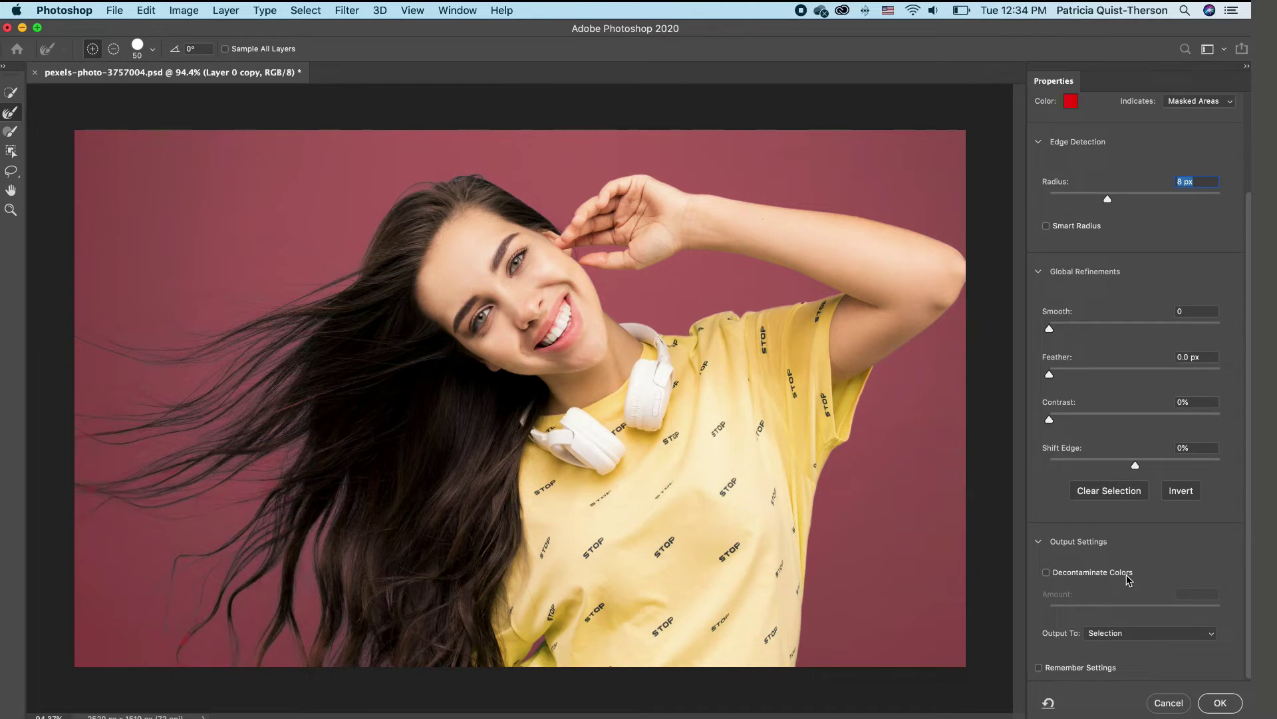
click(1048, 575)
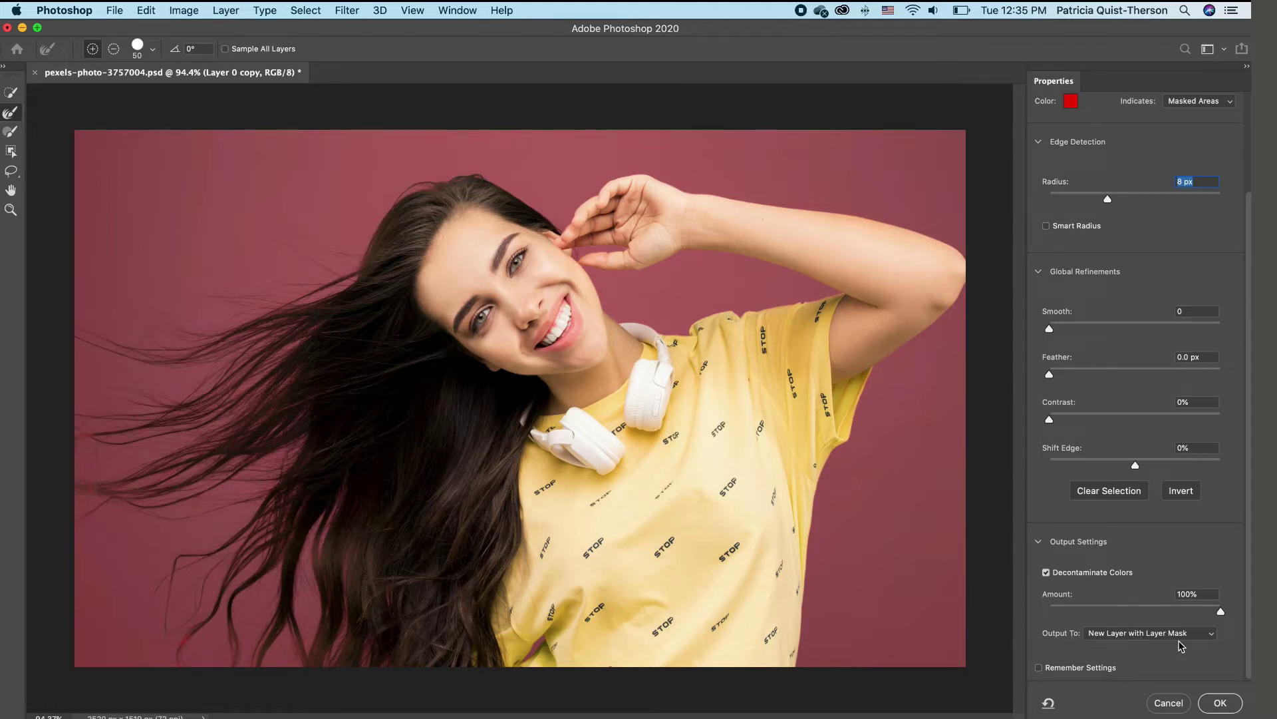
Step: Apply Select and Mask to create the masked cut-out layer Layer 0 copy 2
click(1220, 702)
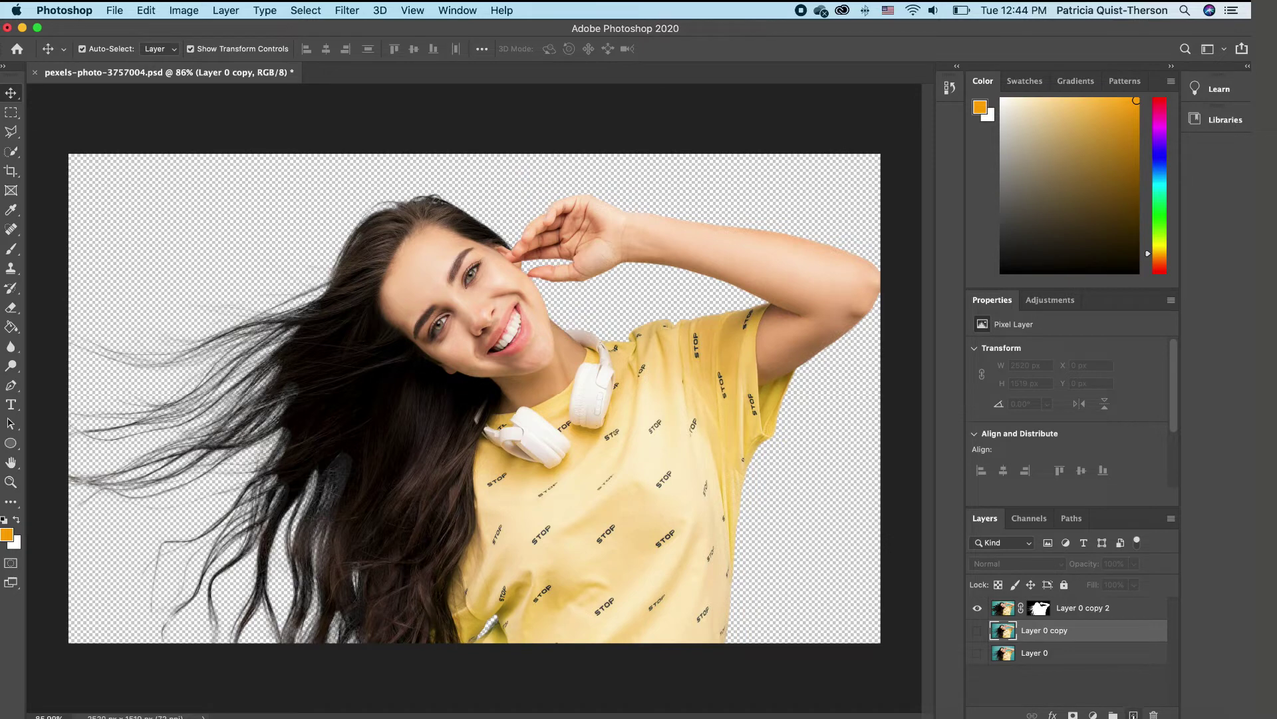
Step: Add Layer 1 beneath the cut-out and fill it with orange using the Paint Bucket
click(1133, 714)
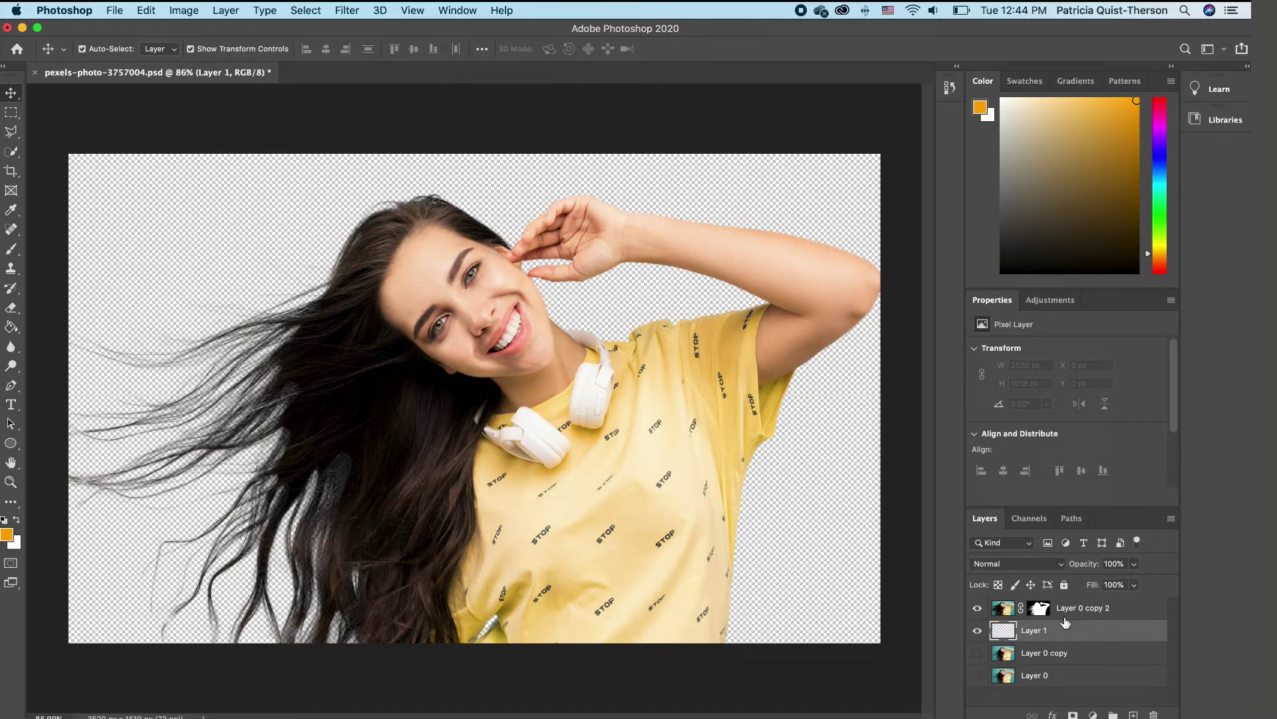
click(11, 327)
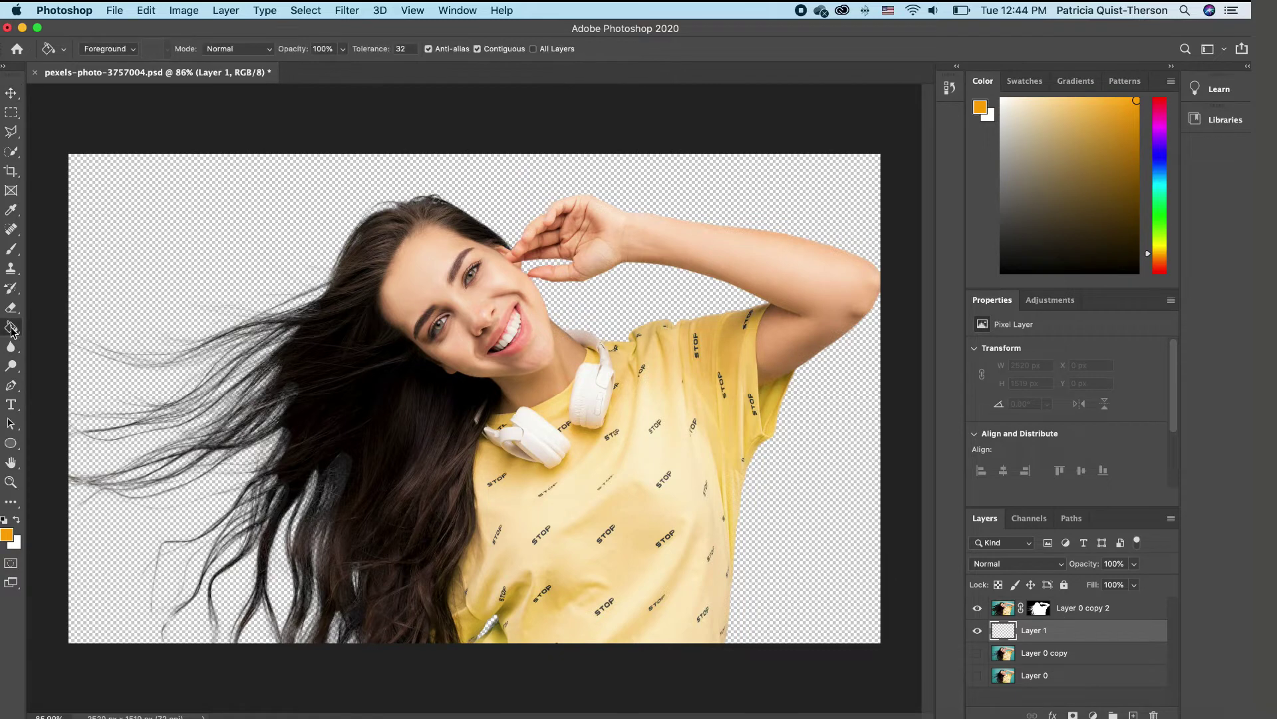
click(7, 535)
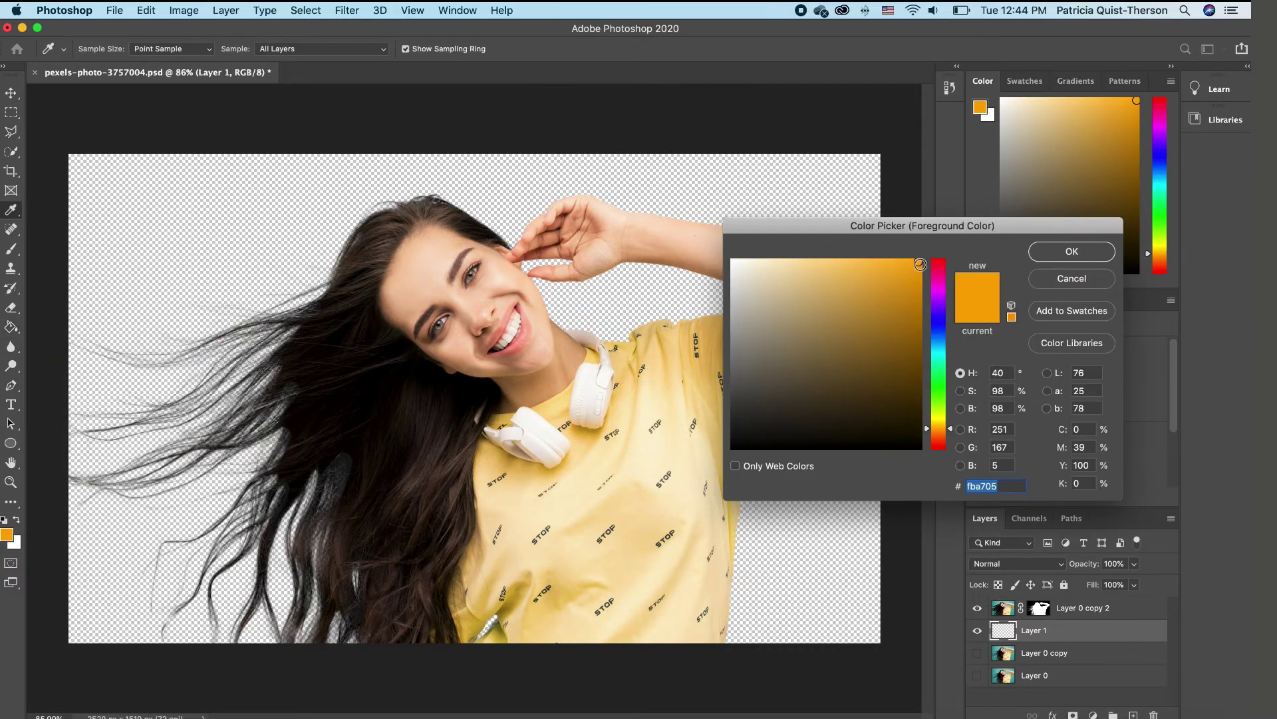
click(1078, 253)
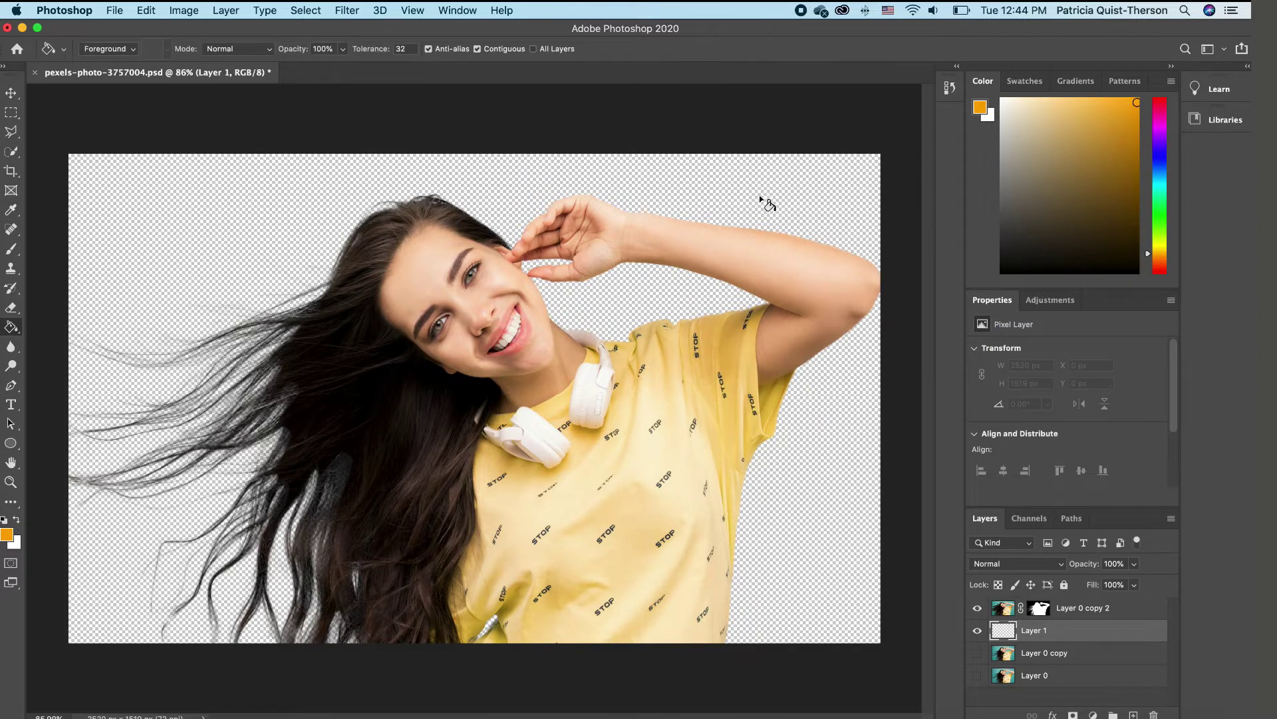
click(764, 198)
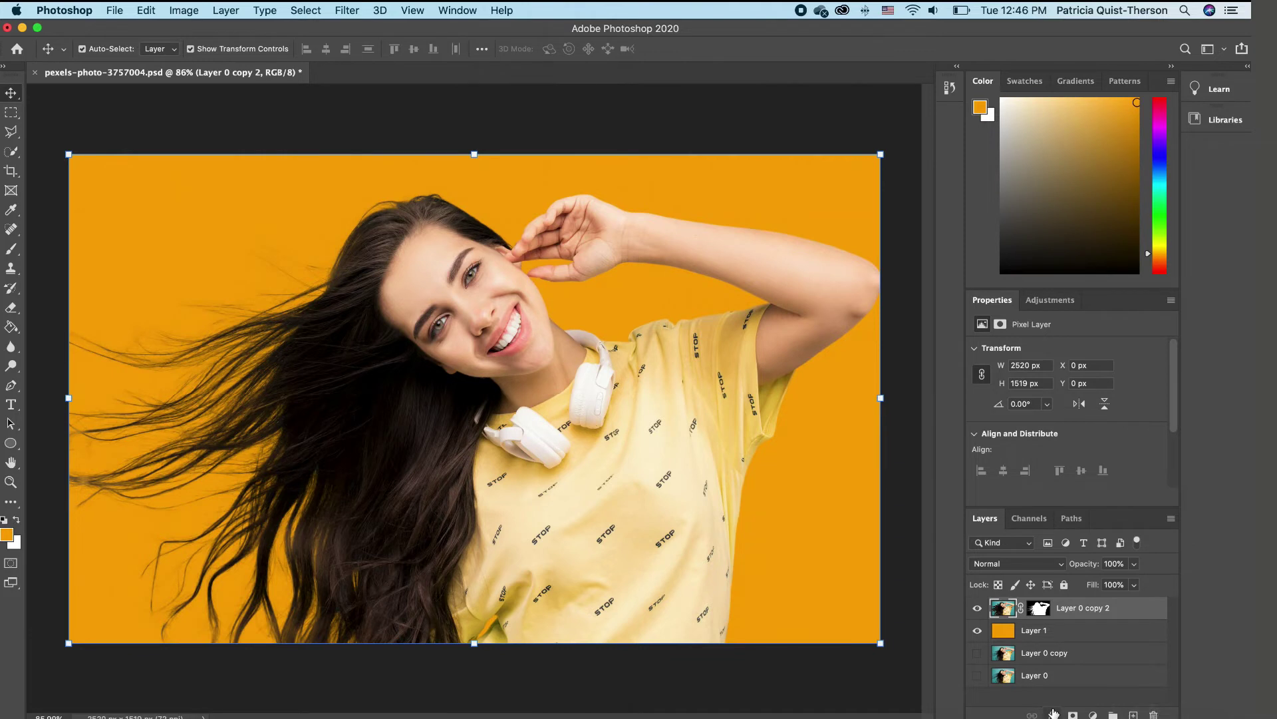
alt+click(977, 676)
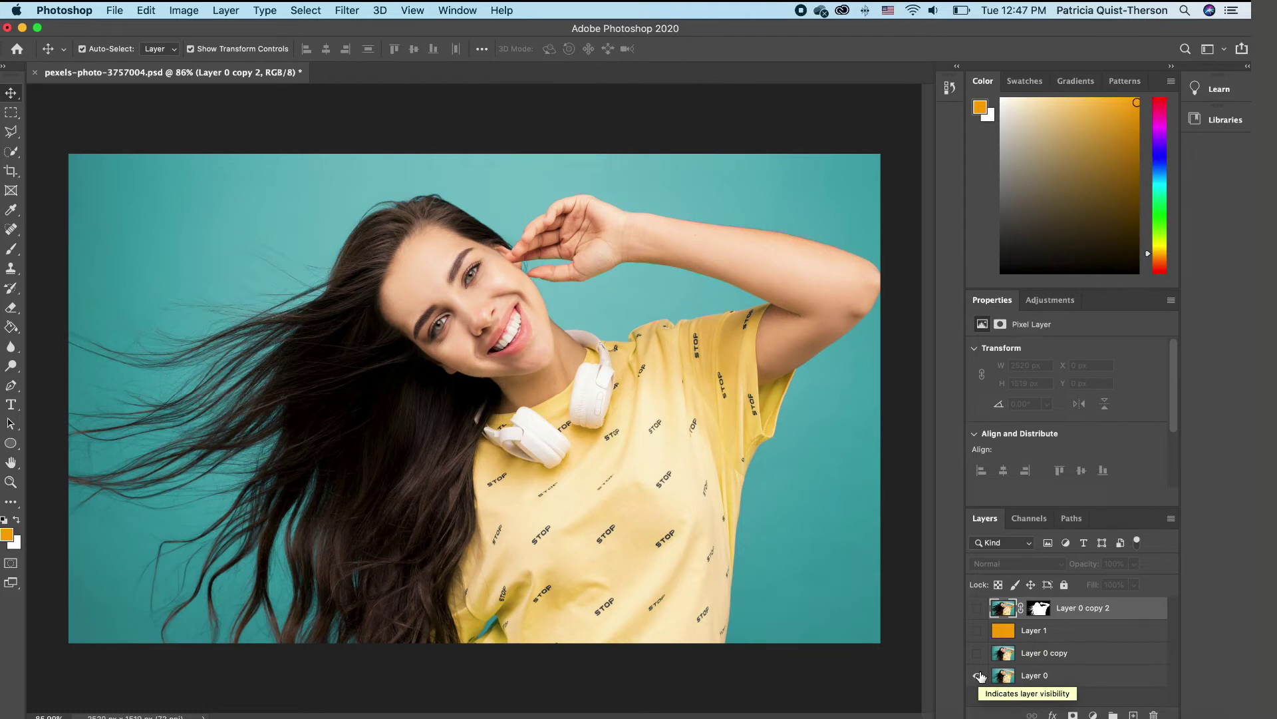
alt+click(977, 675)
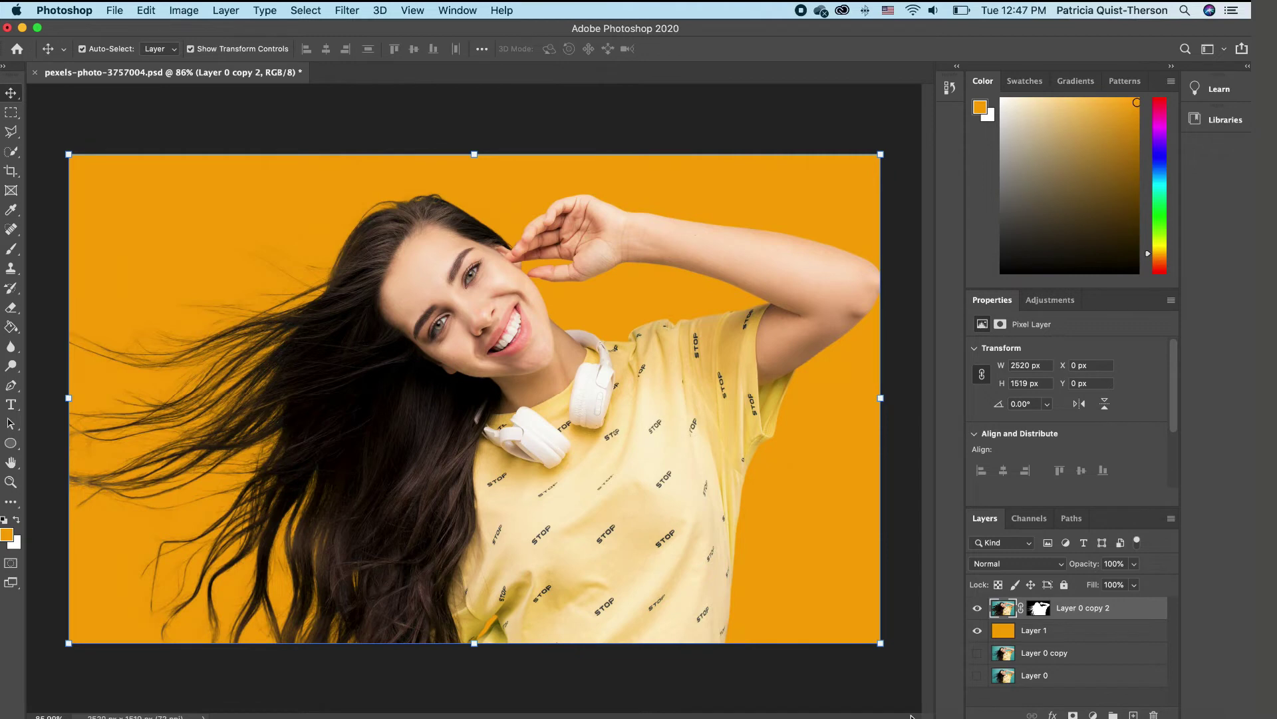
alt+click(978, 675)
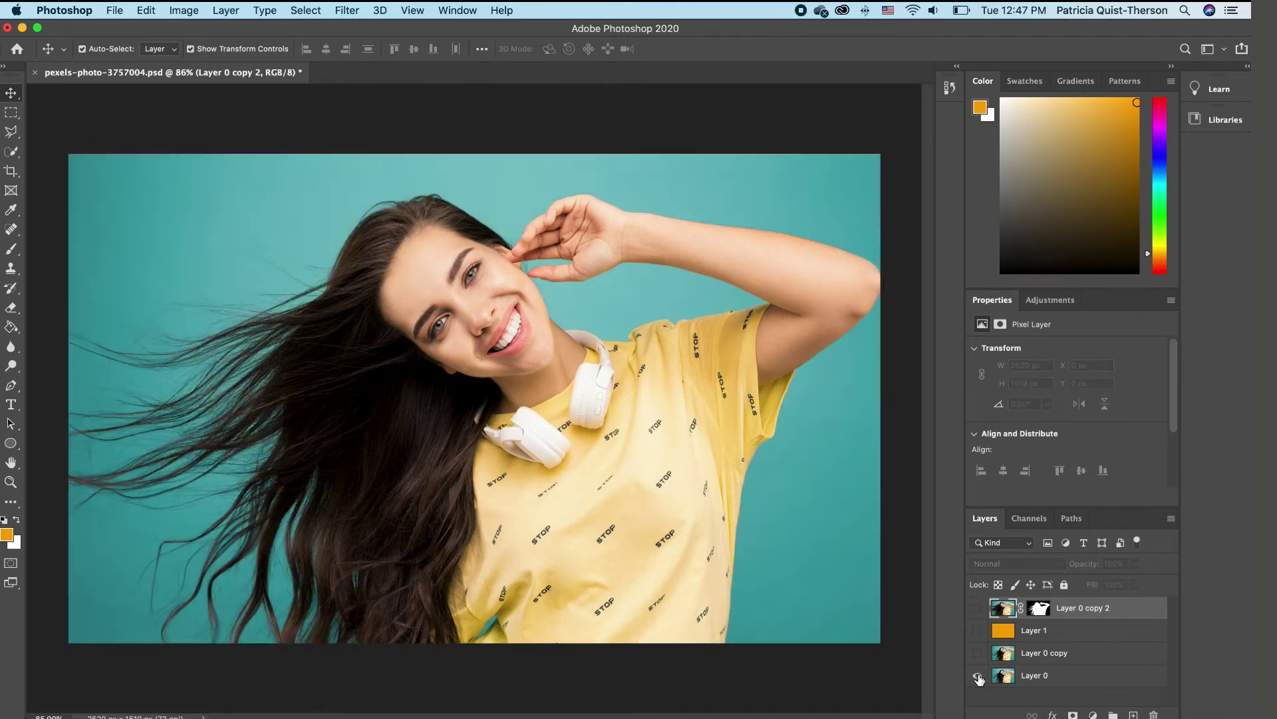
alt+click(978, 675)
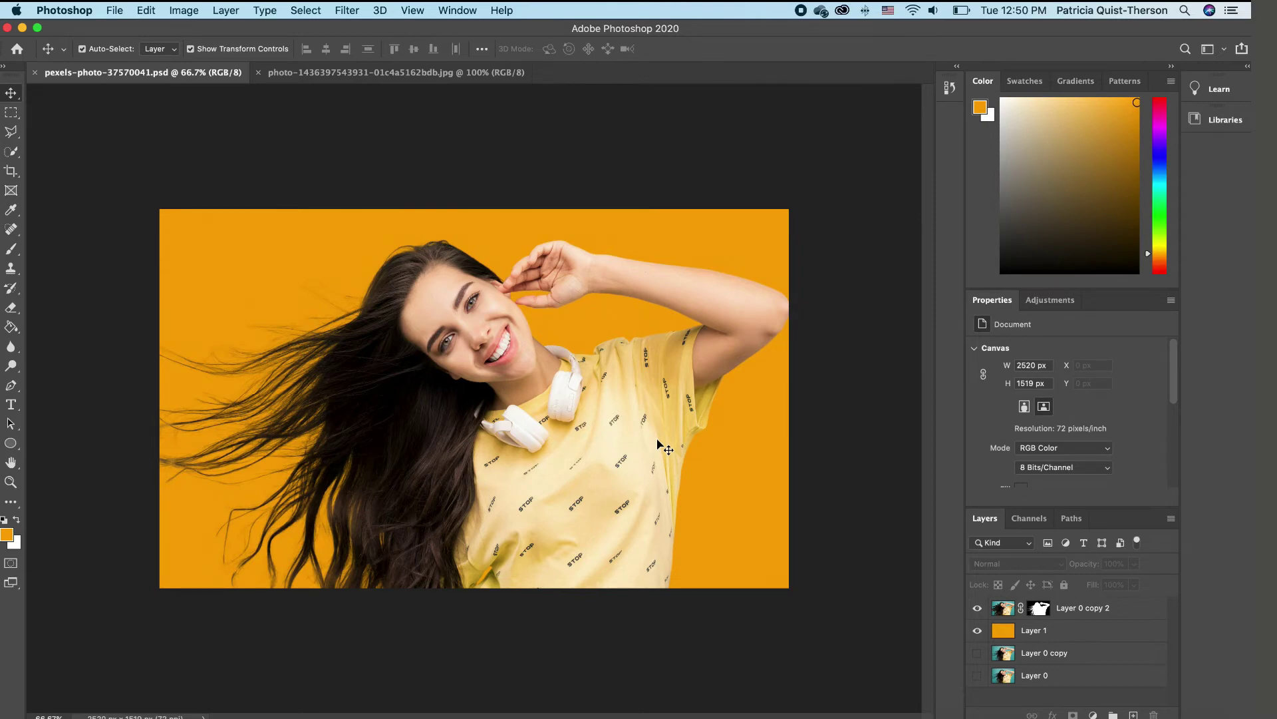
Step: Drag the red brick wall photo into the portrait and scale it to 161% to cover the canvas
click(346, 74)
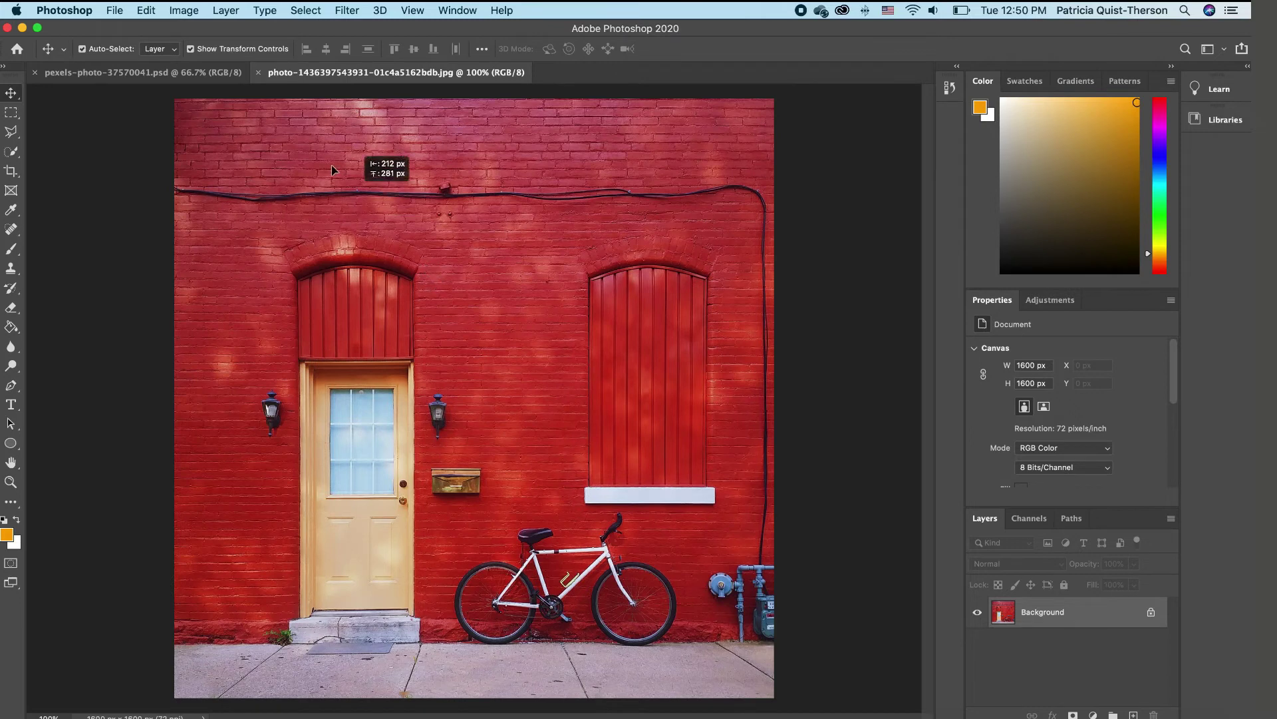
click(185, 73)
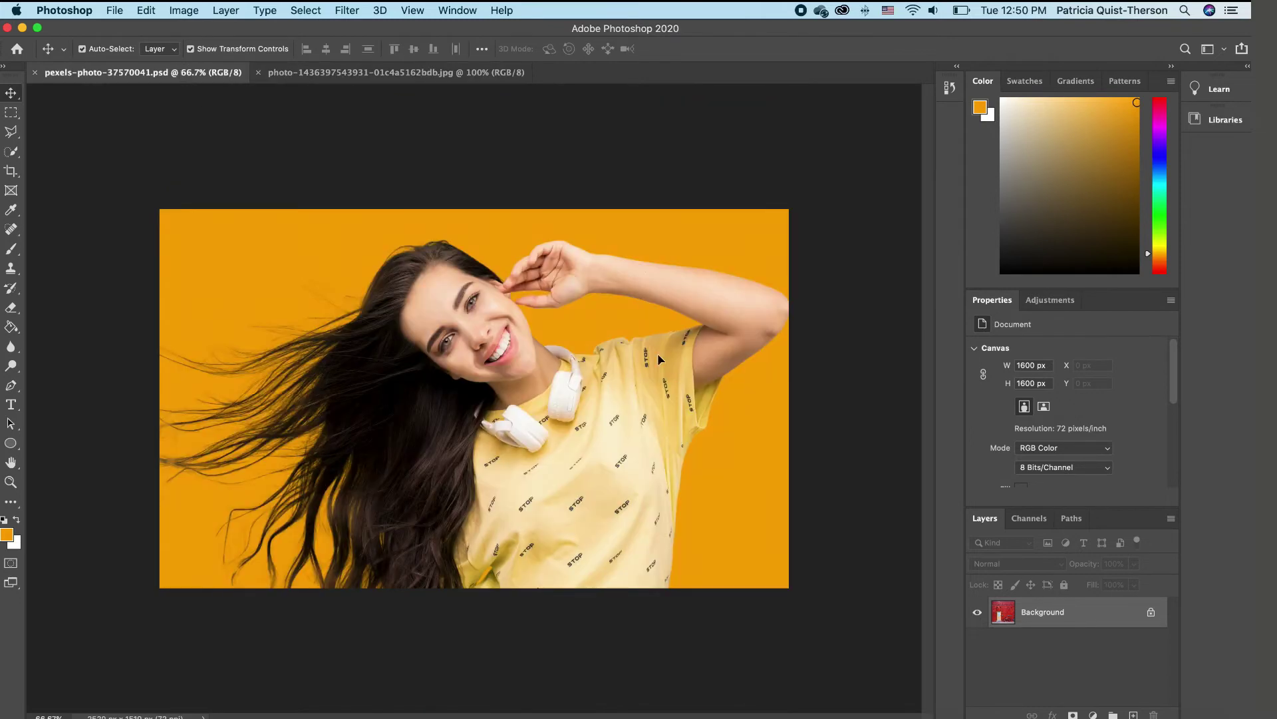
drag(659, 360, 428, 389)
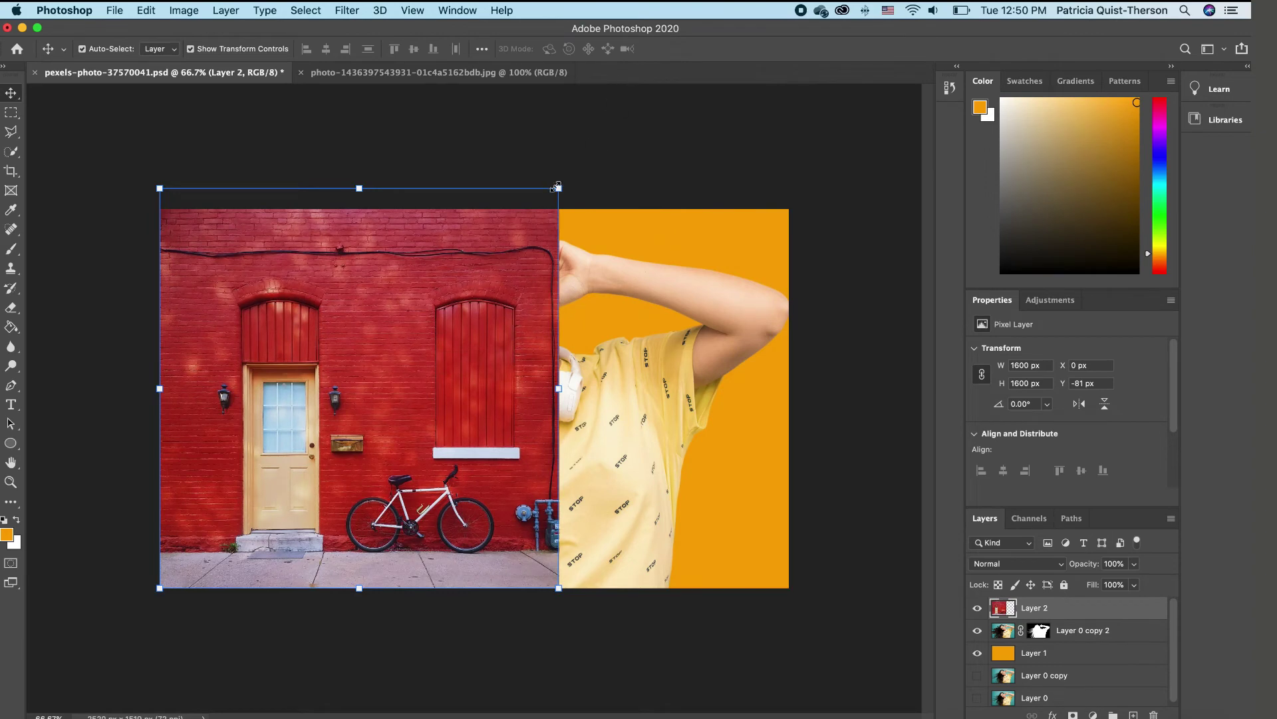
drag(558, 187, 975, 81)
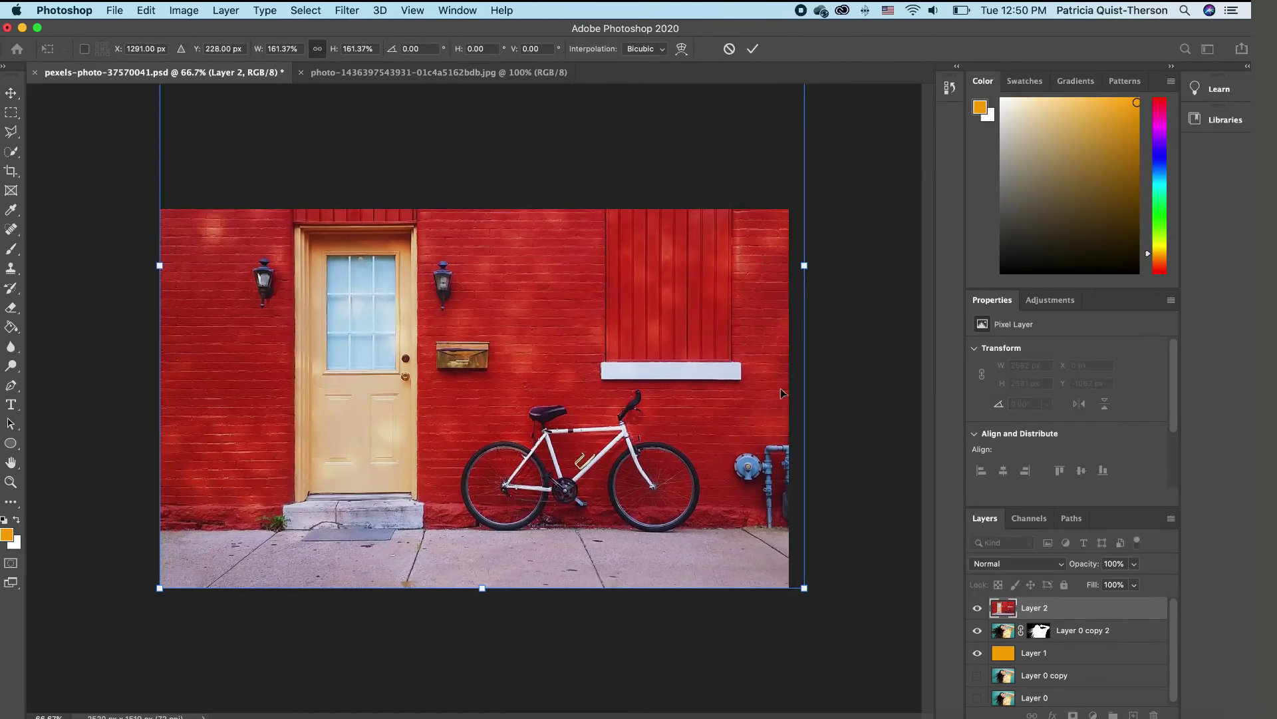
mouse_move(626, 423)
mouse_down()
mouse_move(633, 413)
mouse_move(639, 452)
mouse_move(636, 442)
mouse_up()
key(Return)
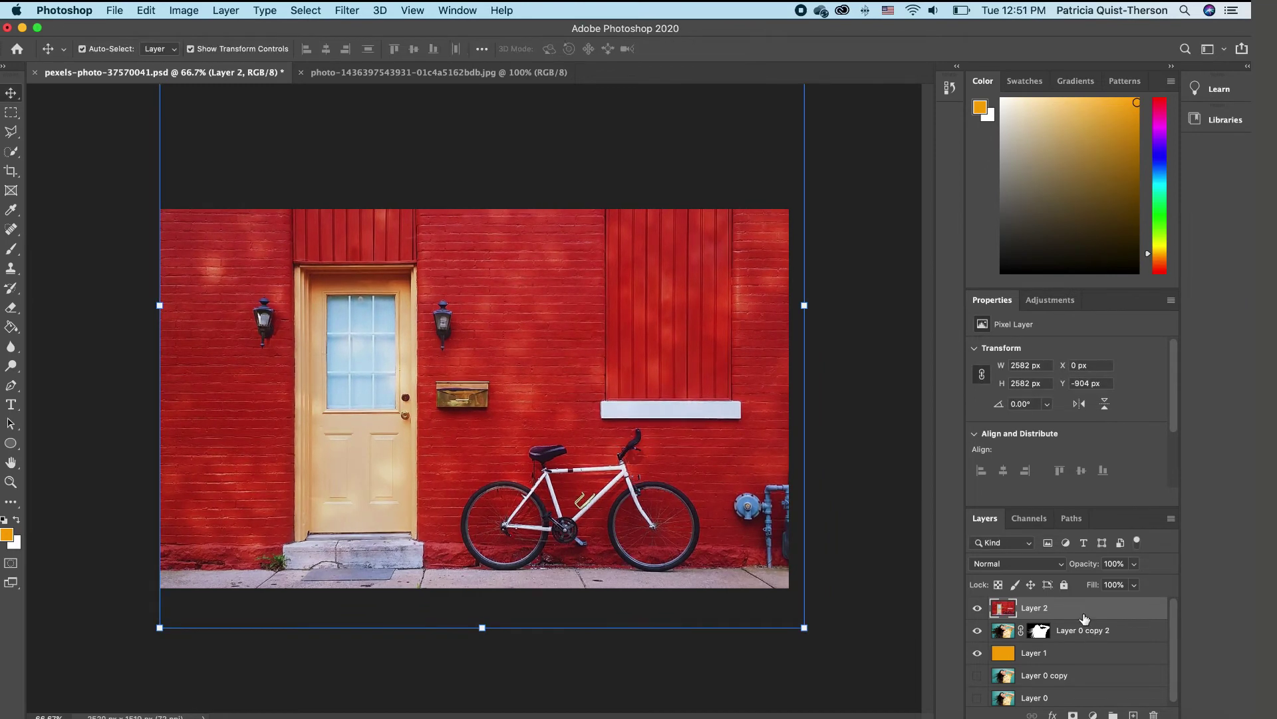
Step: Move the wall layer, Layer 2, beneath the woman's cut-out layer
drag(1091, 609, 1089, 640)
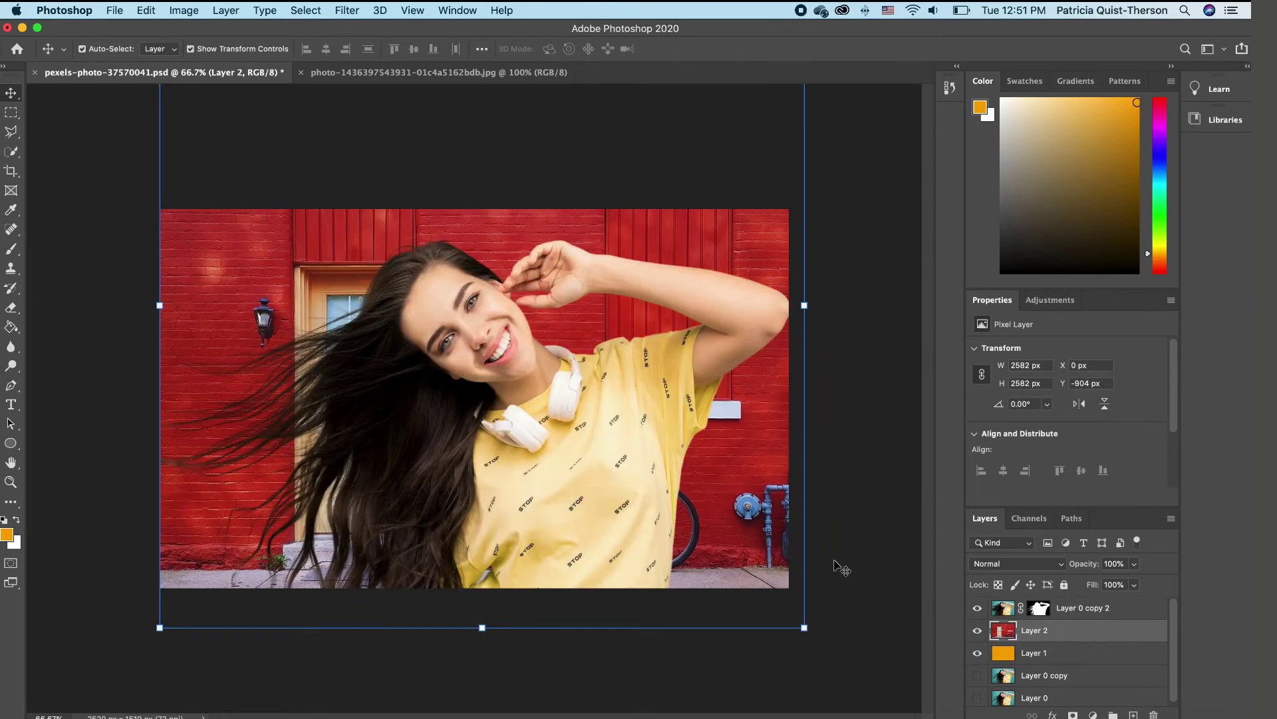
click(629, 454)
click(868, 433)
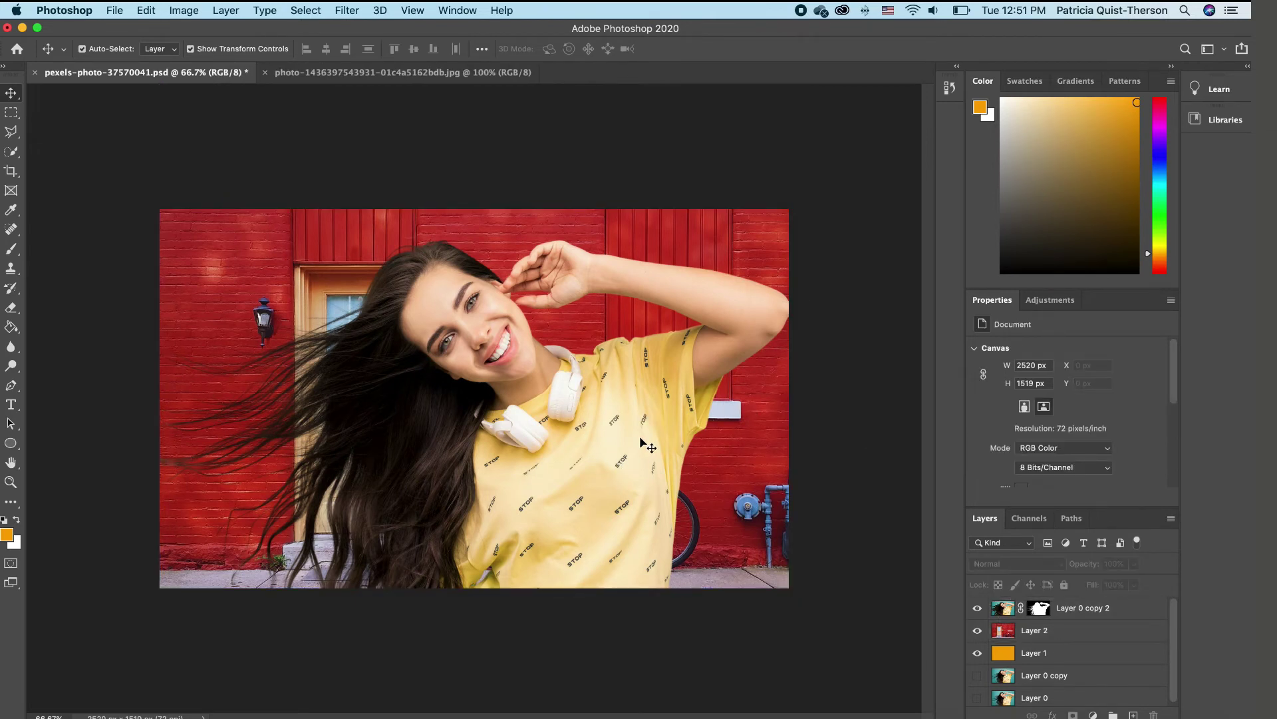
Step: Apply a 3.5-pixel Gaussian Blur to the brick wall layer, Layer 2
click(752, 452)
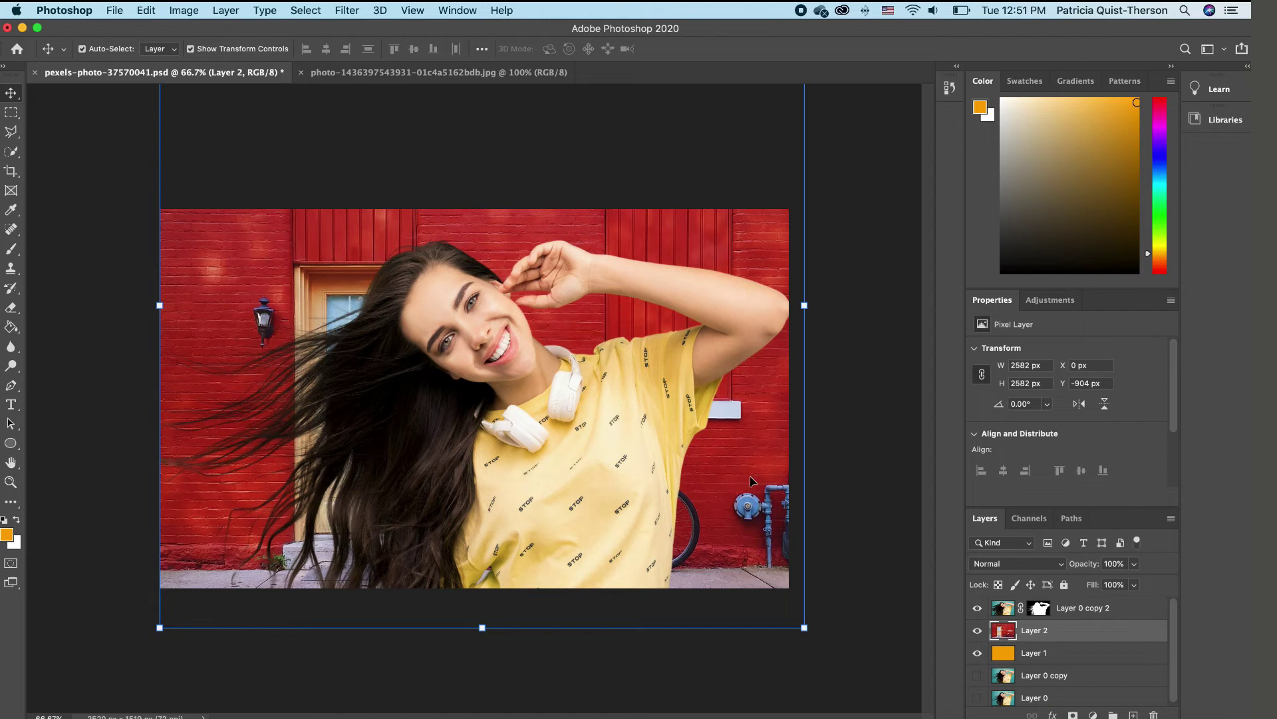
click(345, 11)
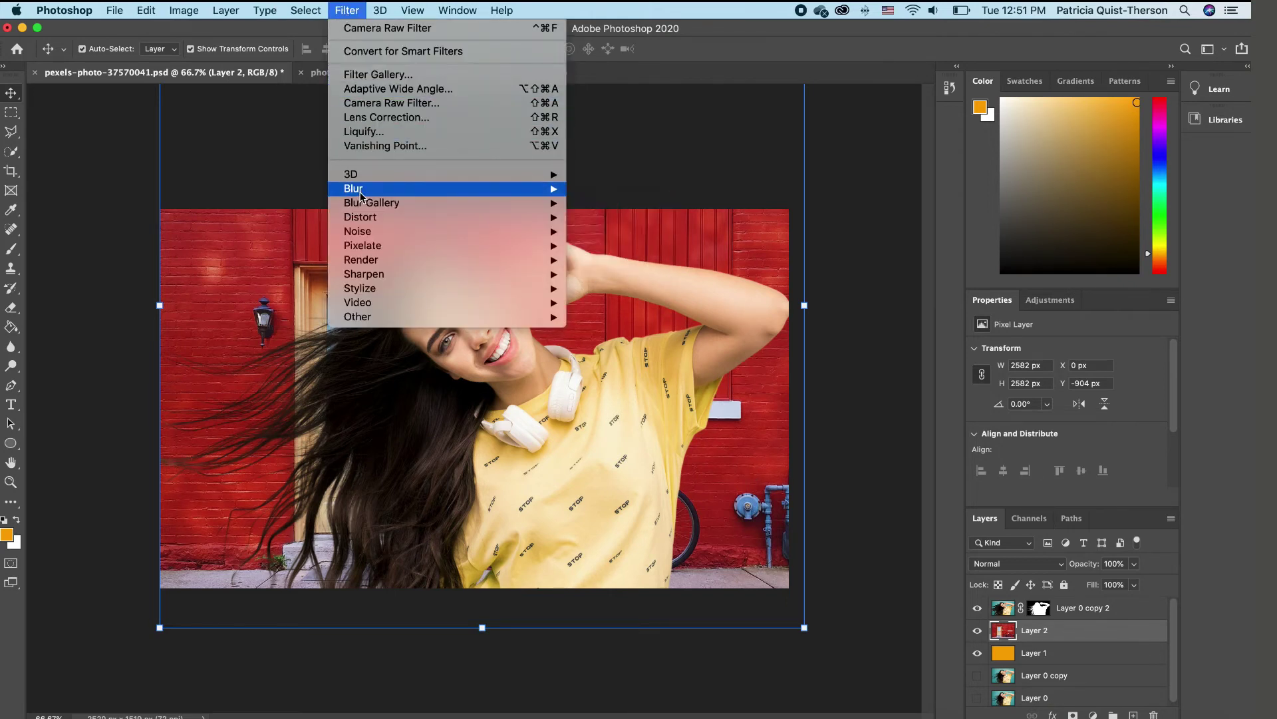
mouse_move(364, 194)
click(619, 245)
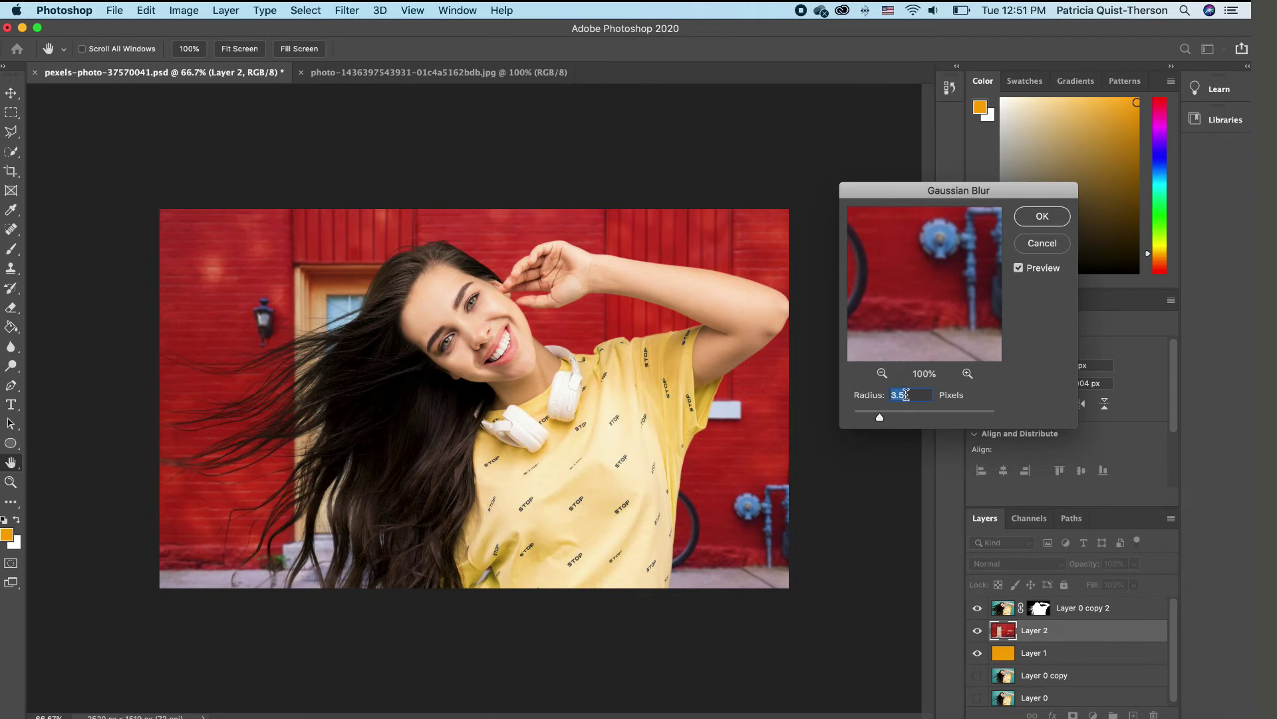
click(1034, 220)
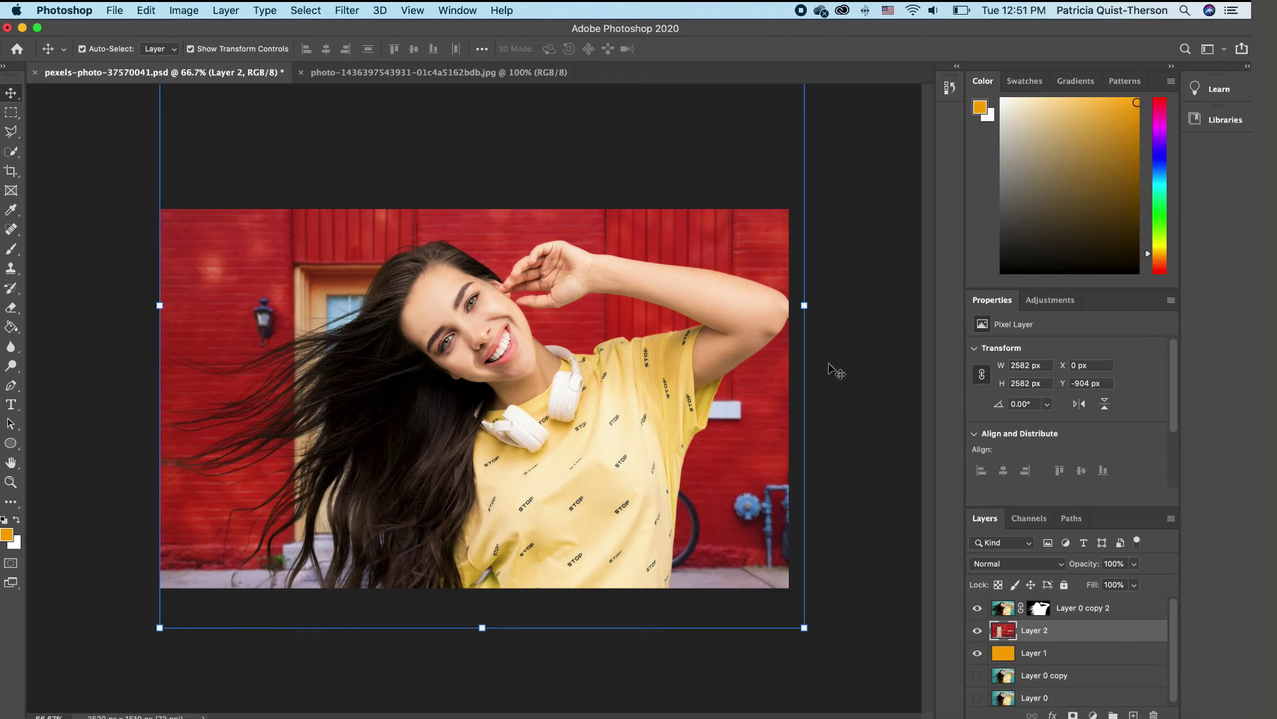
Step: Add a Color Lookup adjustment layer above the woman's layer
click(831, 370)
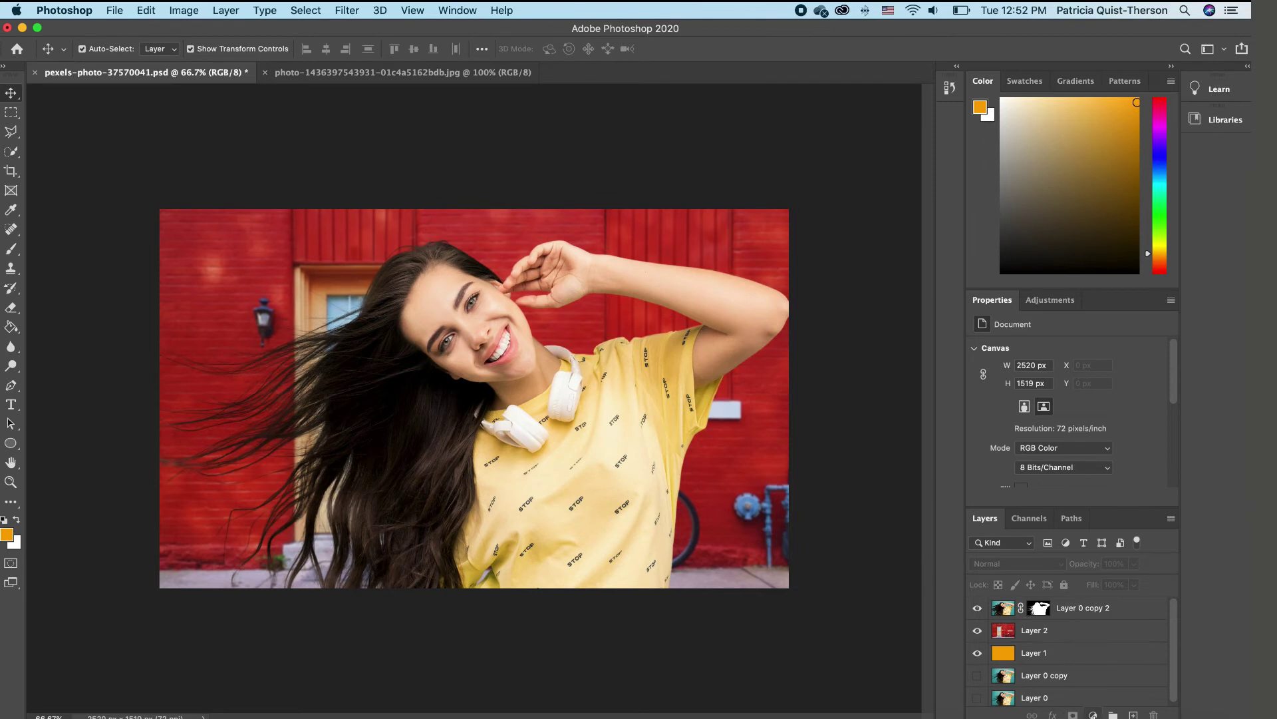
click(1095, 715)
click(1095, 715)
click(1095, 715)
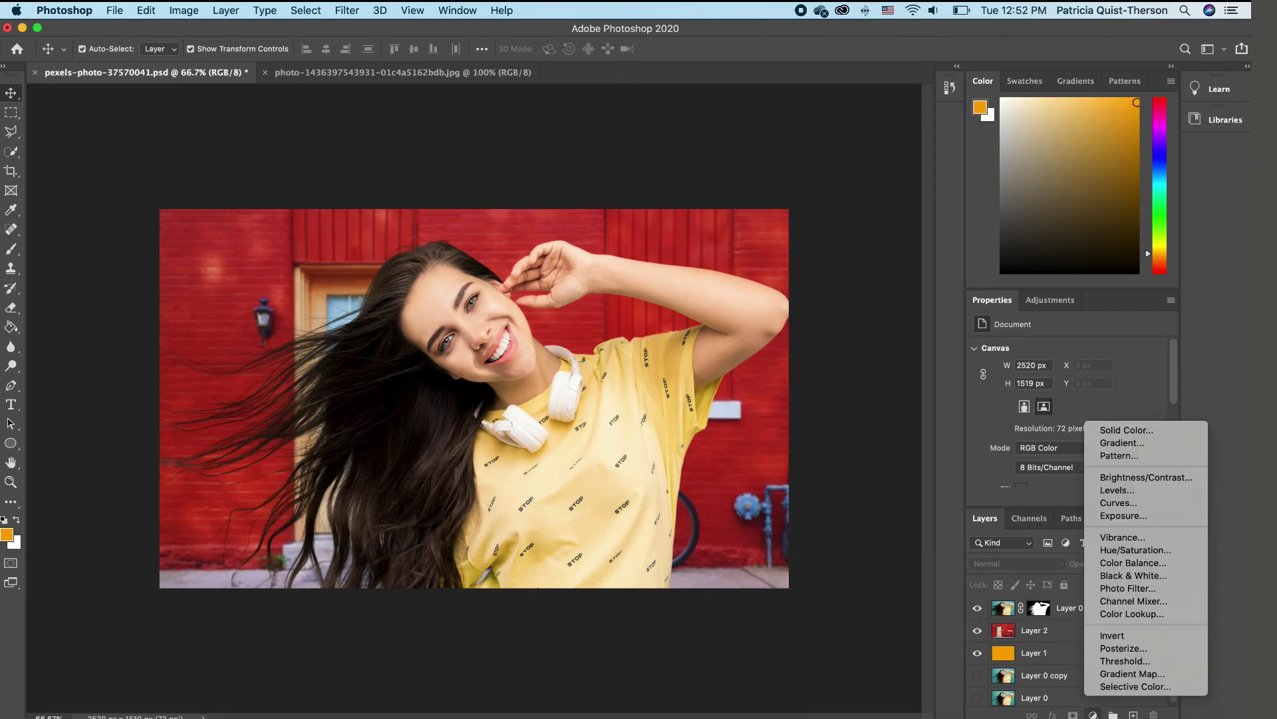
click(1144, 617)
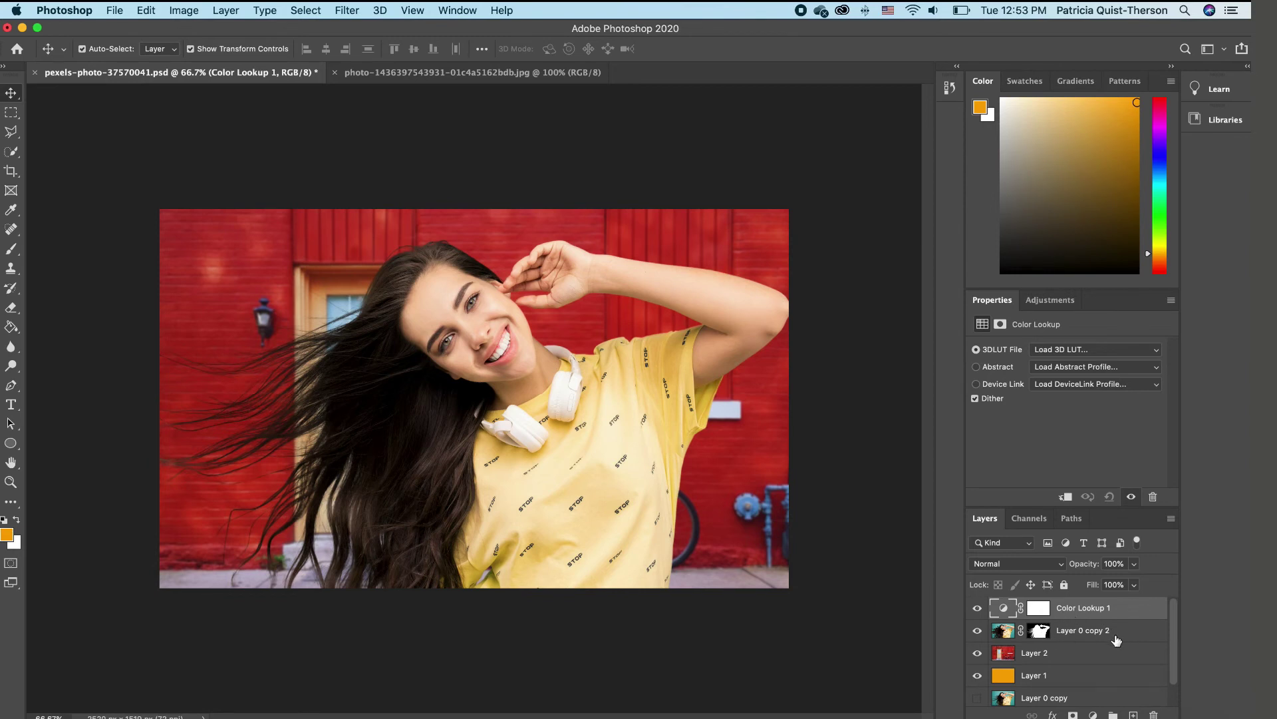
Step: Clip Color Lookup 1 to Layer 0 copy 2 so only the woman is affected
drag(1041, 631, 1030, 614)
drag(1031, 613, 1036, 632)
alt+click(1040, 615)
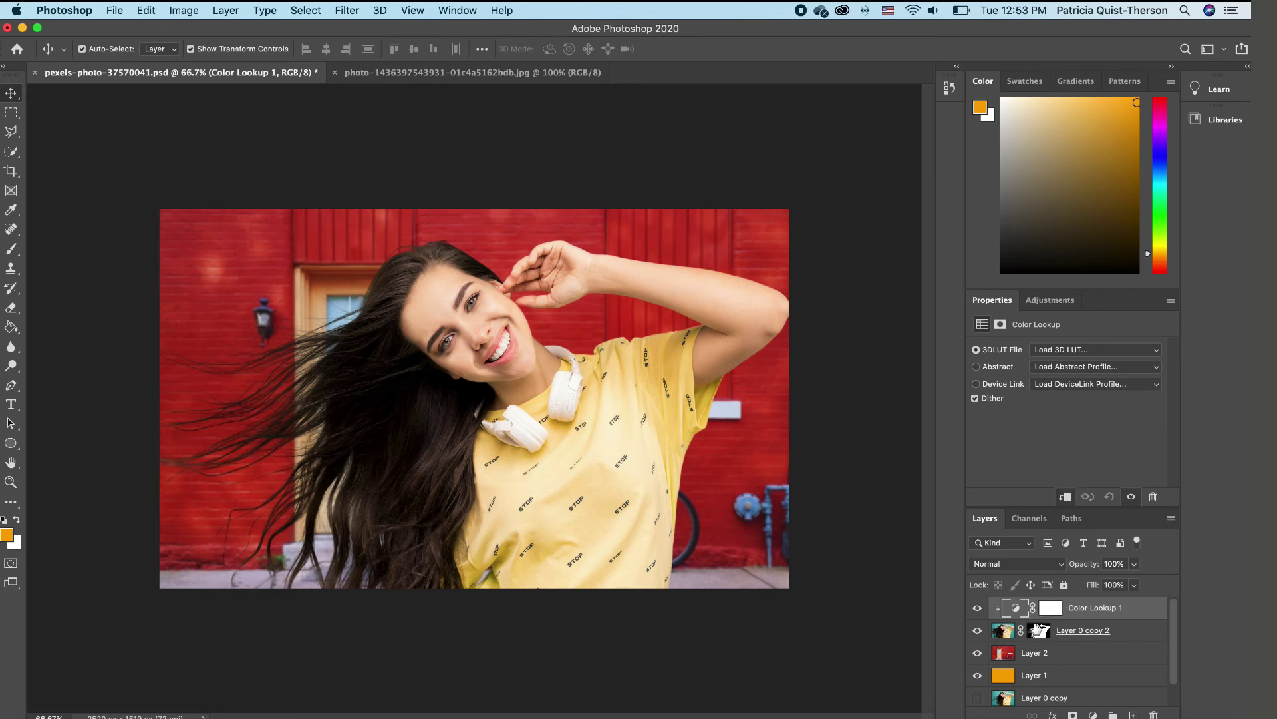
Step: Try the Candlelight.CUBE 3DLUT, then settle on the Lightness Decrease abstract profile
click(1128, 353)
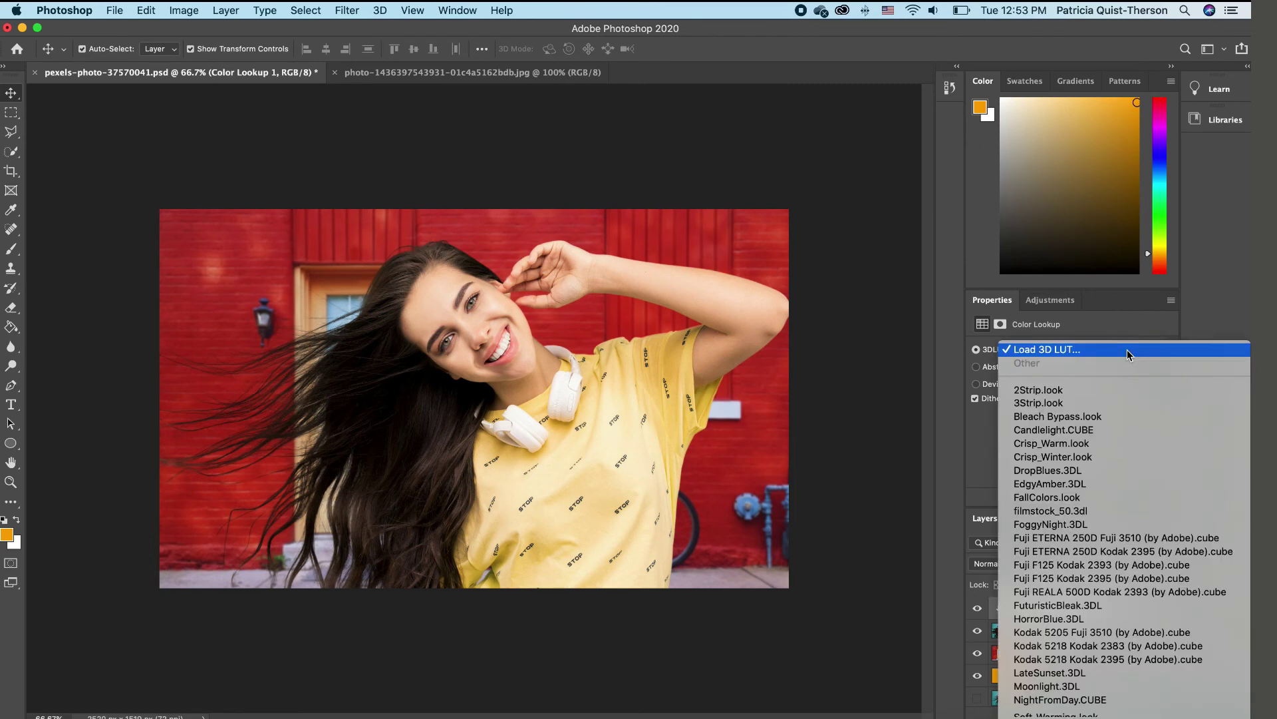
click(1090, 430)
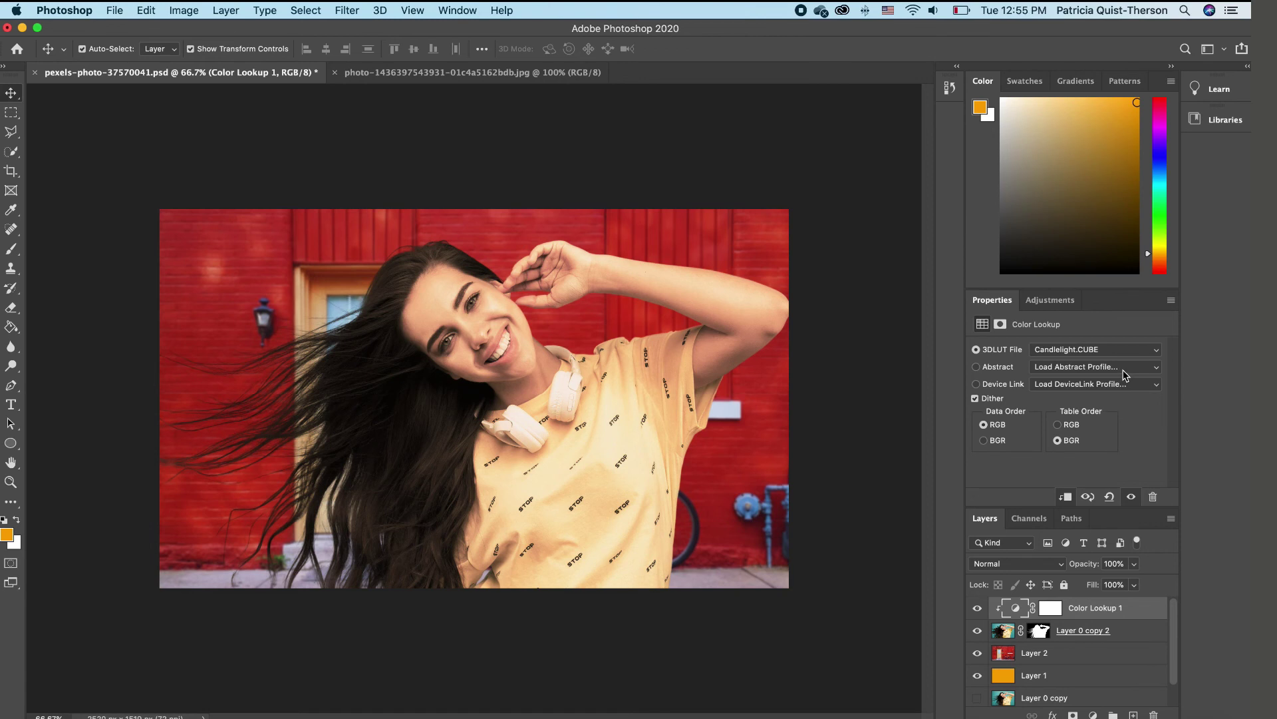
click(1128, 372)
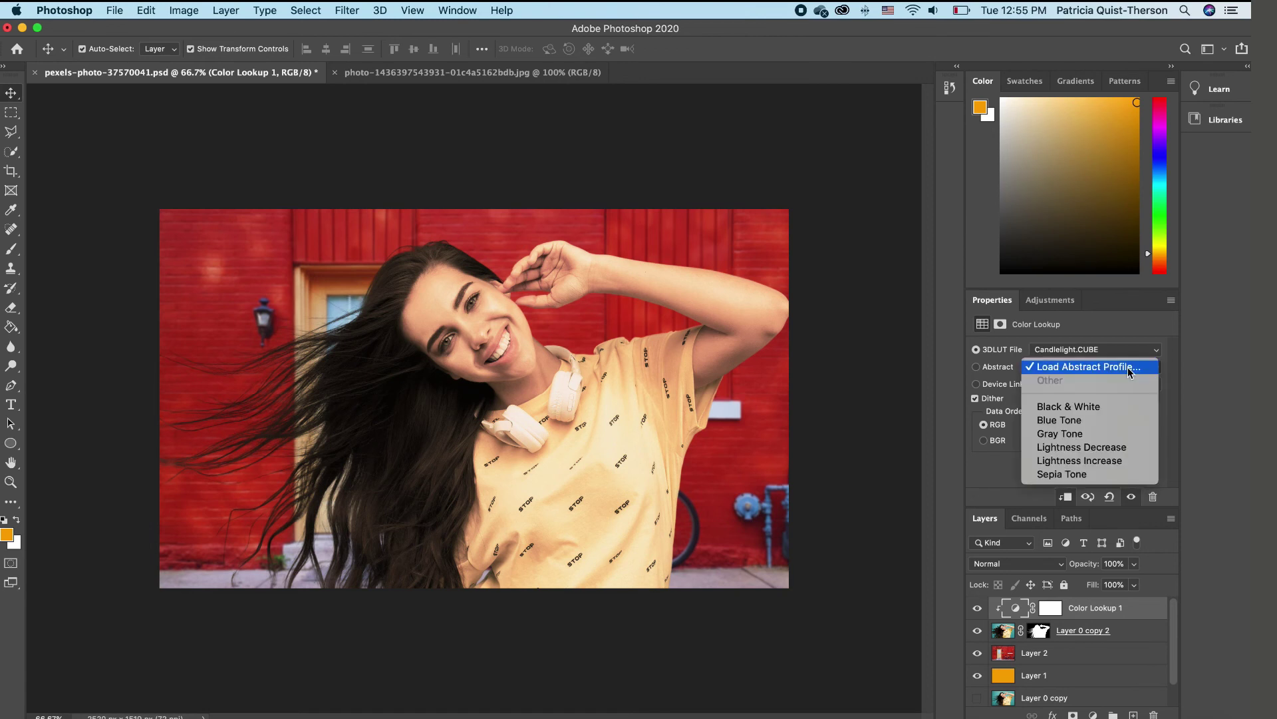
click(1114, 449)
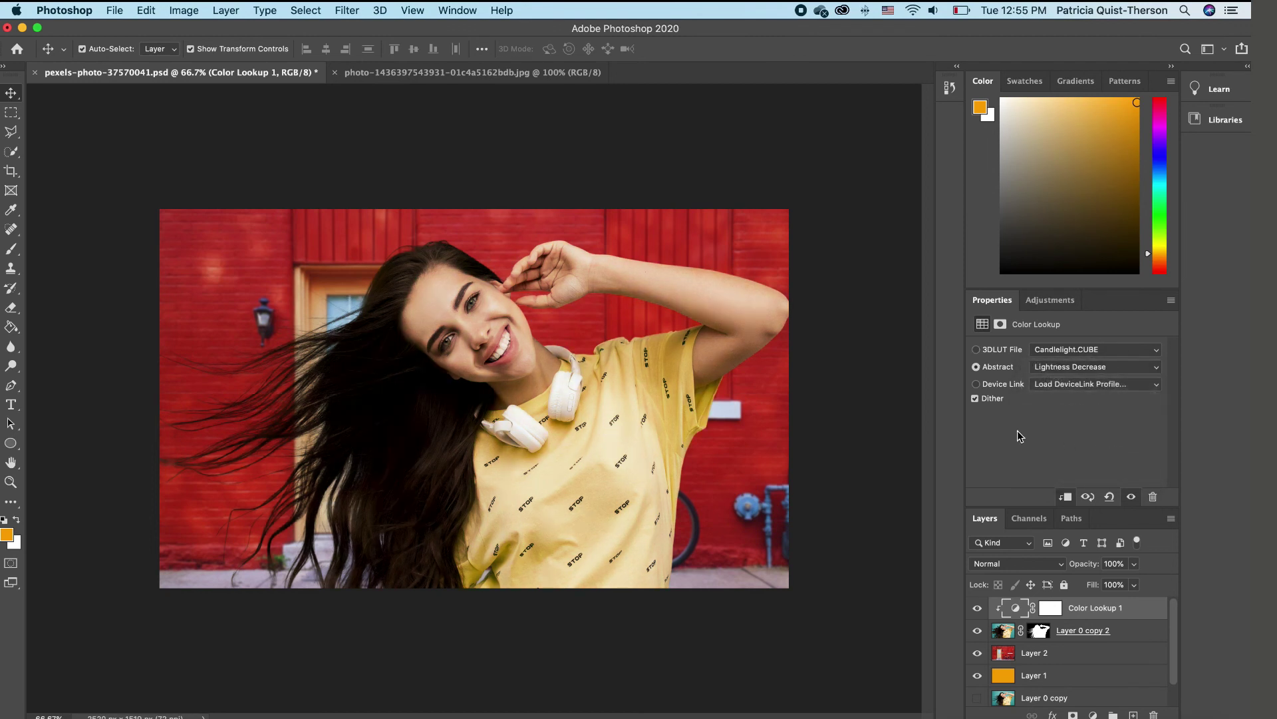